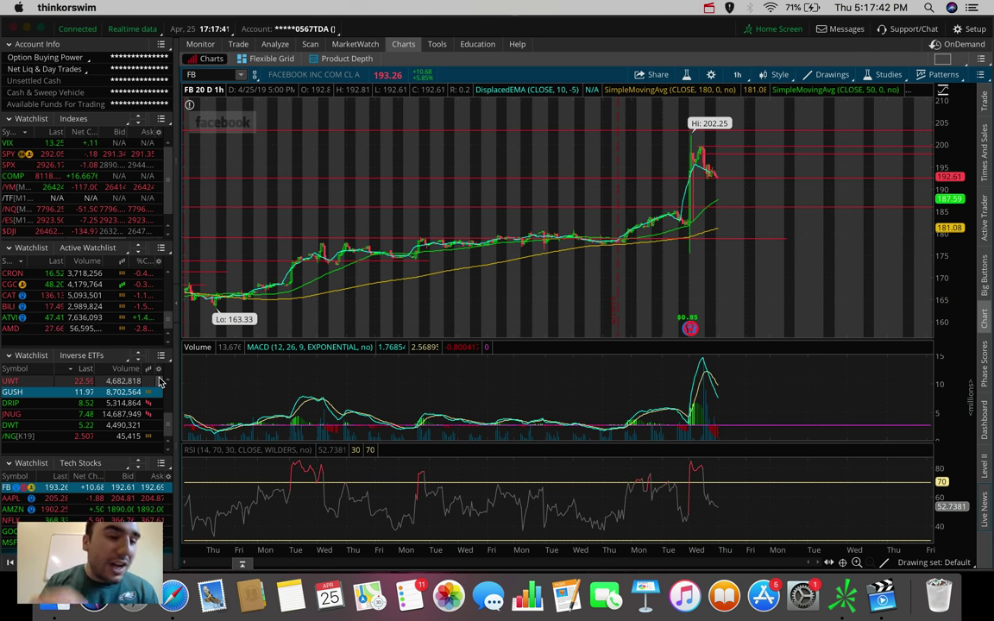
Chart the SPX index on the 180 D : 4h time frame
{"action": "left_click", "coordinate": [10, 164]}
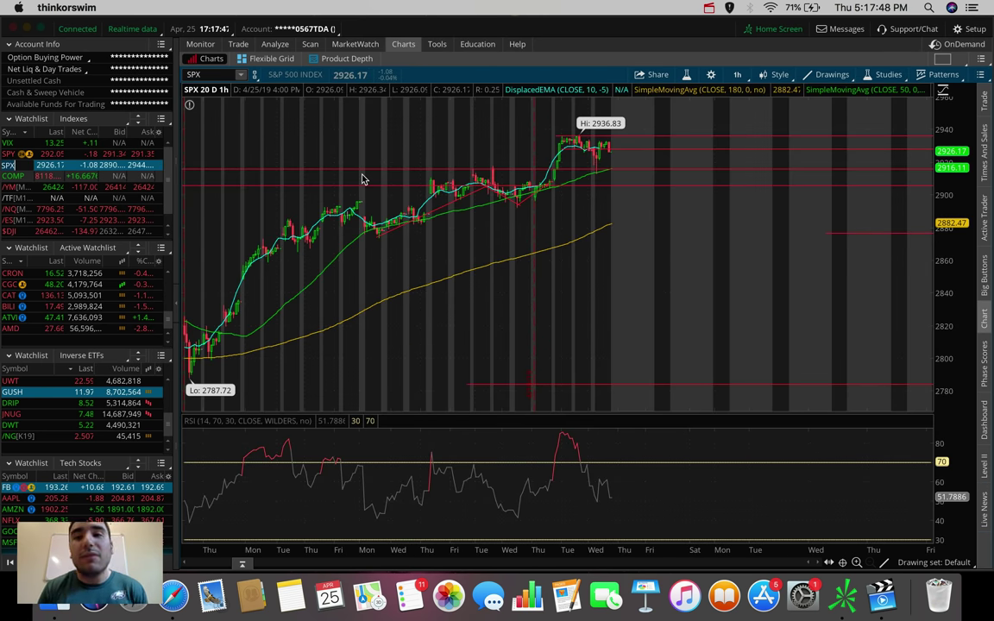
{"action": "left_click", "coordinate": [737, 74]}
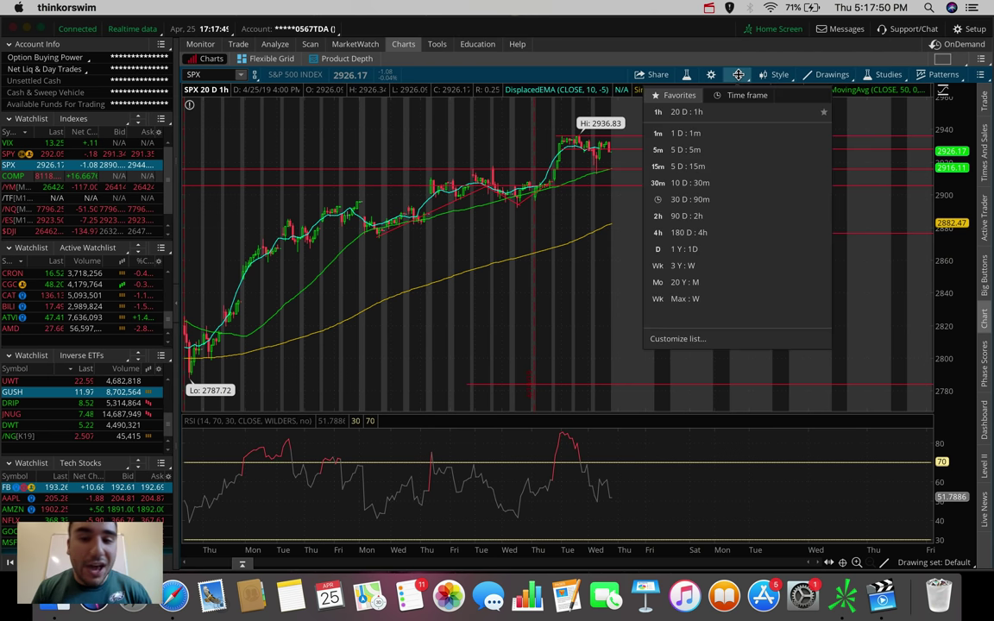
{"action": "left_click", "coordinate": [695, 233]}
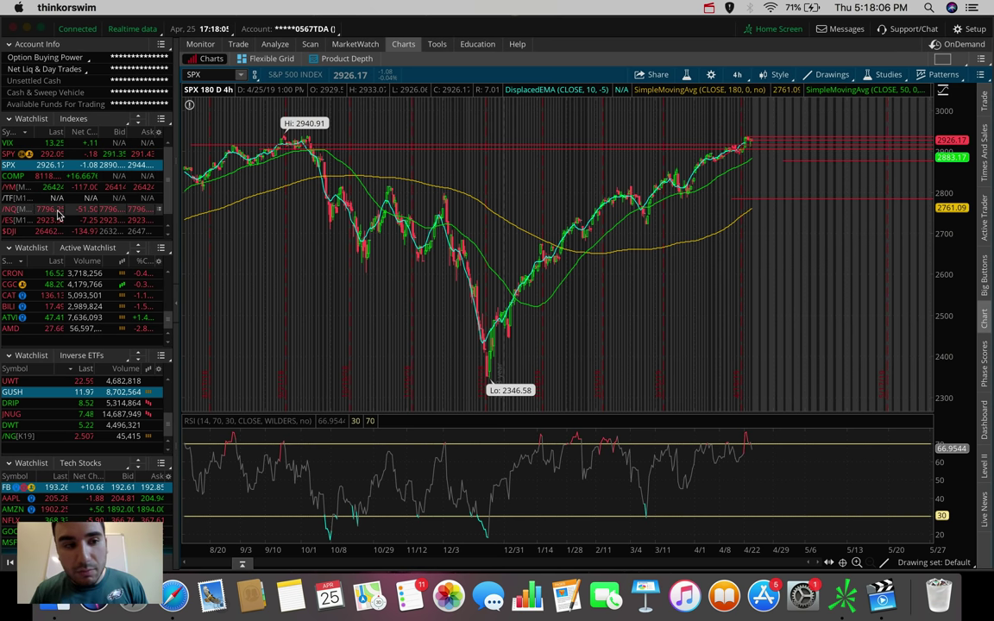
Chart the Dow Jones Industrial Average ($DJI), followed by 3M (MMM), keeping the 4-hour time frame
{"action": "left_click", "coordinate": [7, 232]}
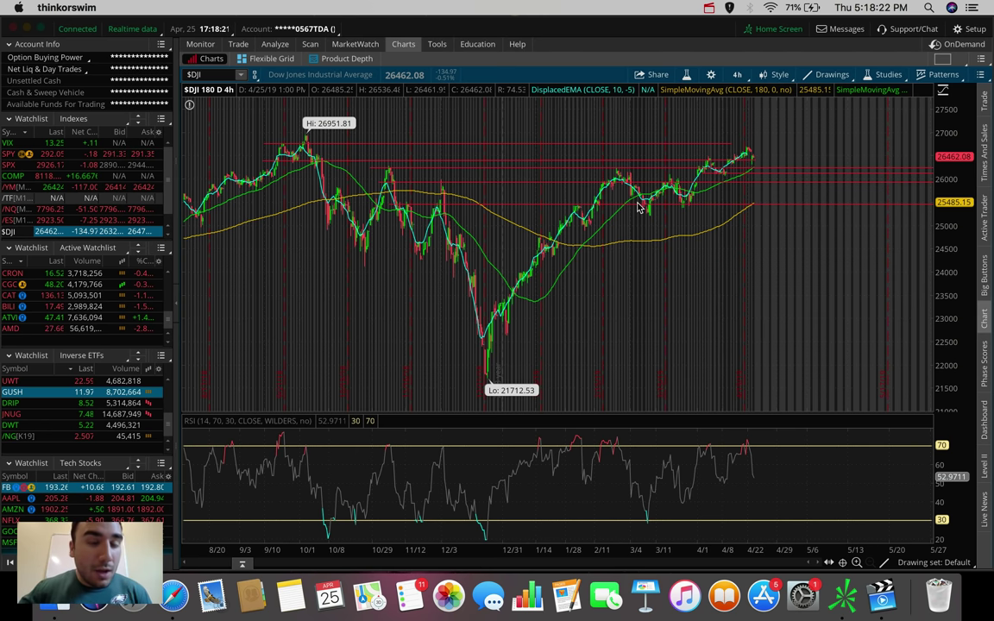
{"action": "type", "text": "MMM"}
{"action": "key", "text": "Return"}
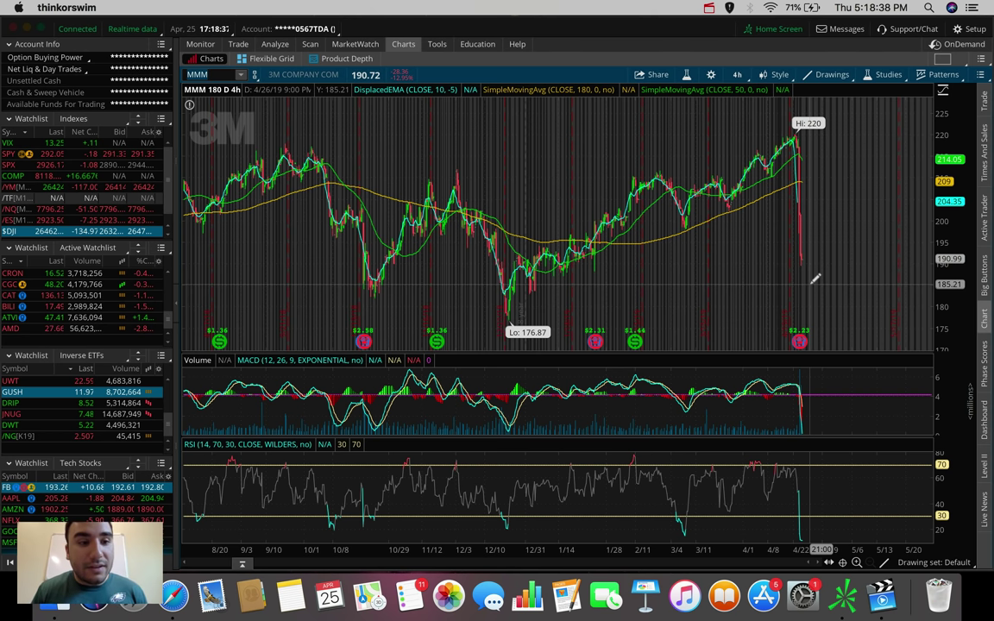
View the /NQ Nasdaq futures chart and return to the SPX chart in the Indexes watchlist
{"action": "left_click", "coordinate": [14, 210]}
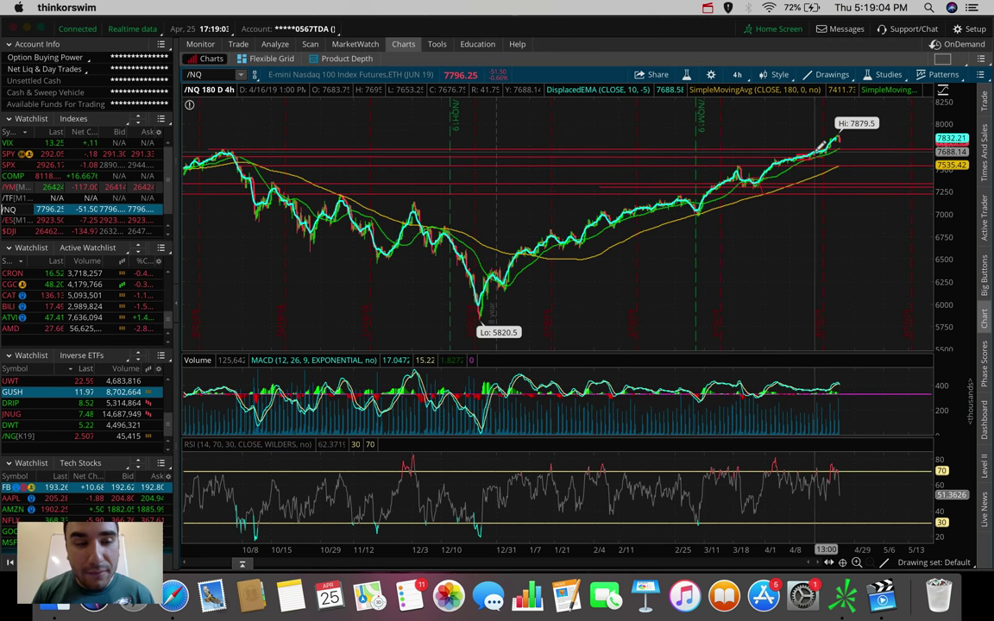
{"action": "key", "text": "Up"}
{"action": "key", "text": "Up"}
{"action": "key", "text": "Up"}
{"action": "key", "text": "Up"}
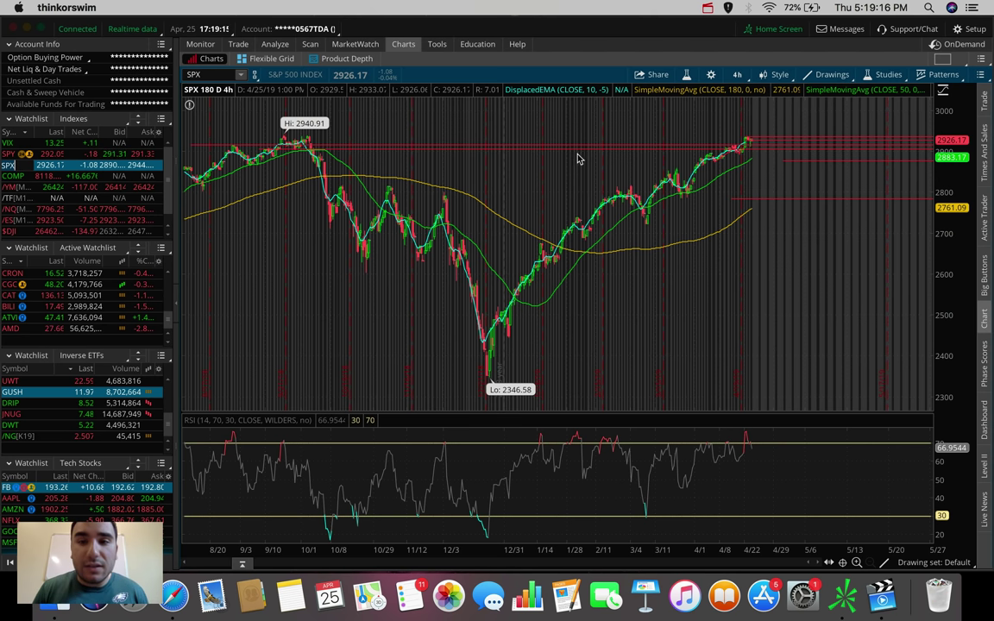
Set the SPX chart to 5 D : 5m and inspect the price levels bounding Tuesday's rally
{"action": "left_click", "coordinate": [737, 74]}
{"action": "left_click", "coordinate": [689, 148]}
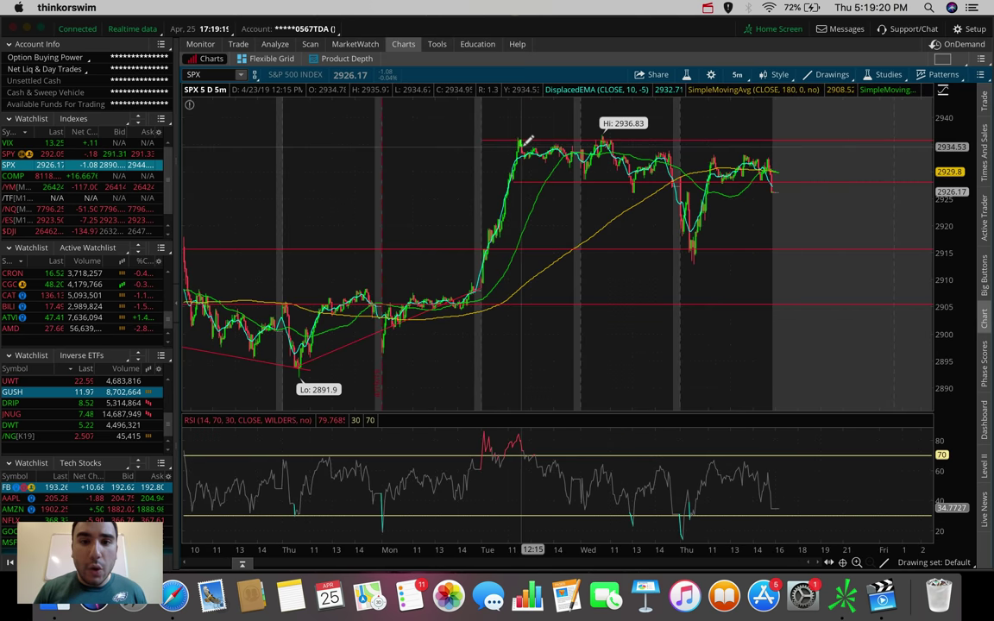
{"action": "left_click", "coordinate": [528, 139]}
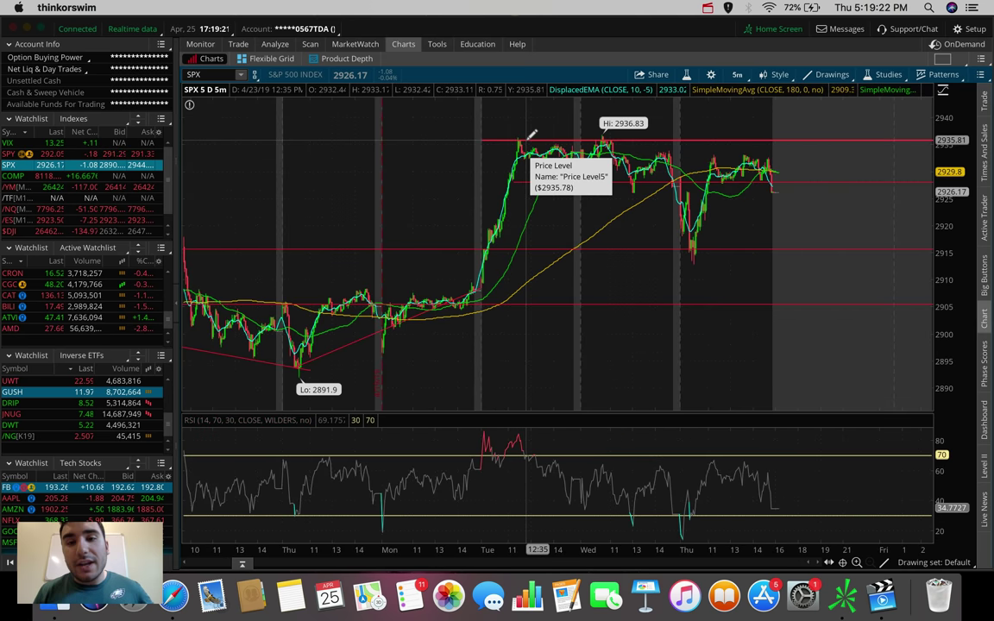
{"action": "left_click", "coordinate": [487, 250]}
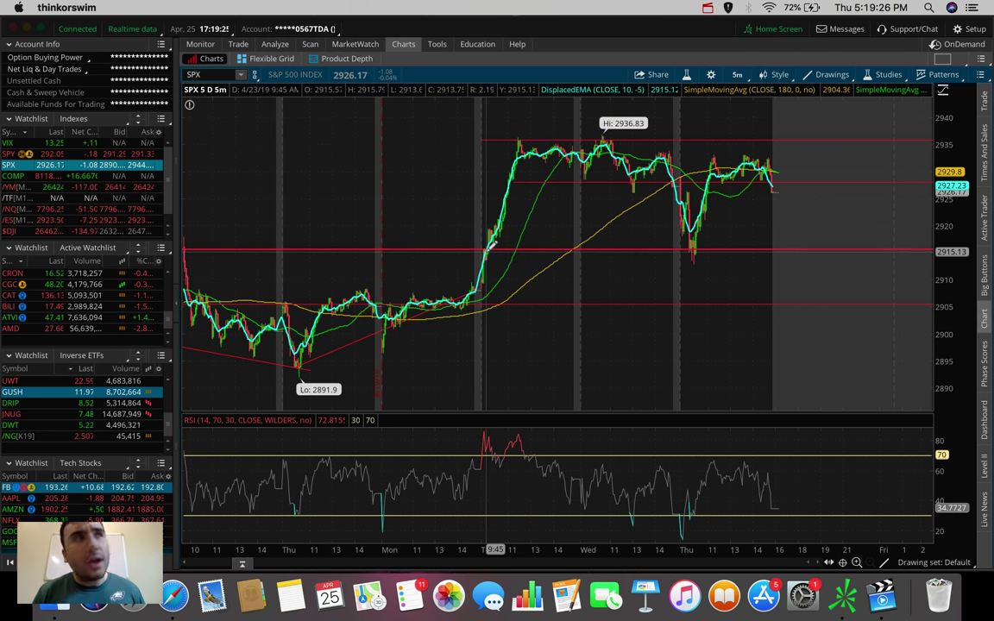
{"action": "mouse_move", "coordinate": [489, 247]}
{"action": "left_mouse_down"}
{"action": "mouse_move", "coordinate": [414, 310]}
{"action": "mouse_move", "coordinate": [429, 277]}
{"action": "mouse_move", "coordinate": [455, 303]}
{"action": "left_mouse_up"}
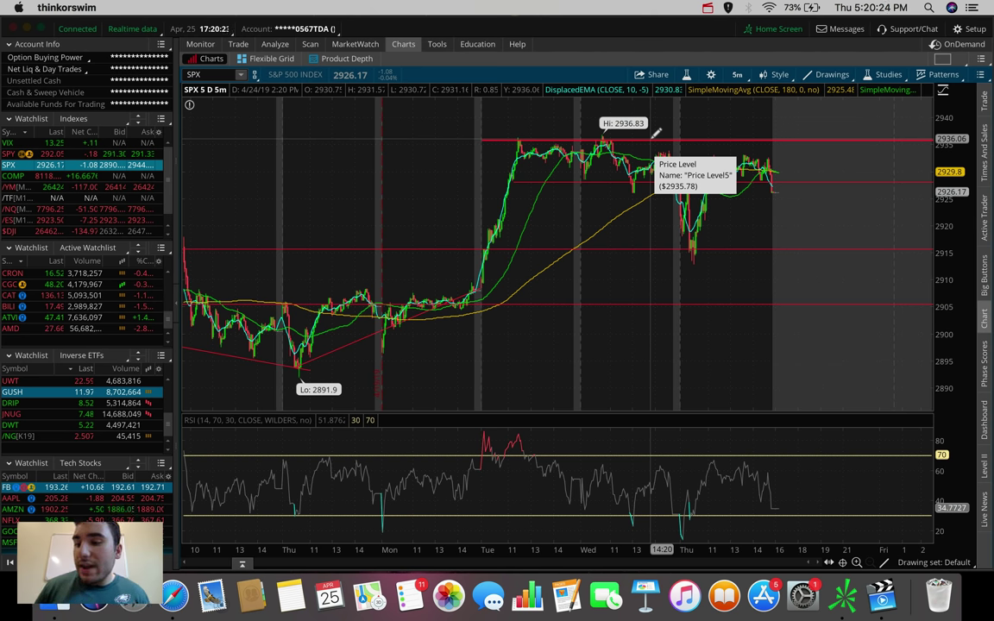
Set the SPX chart to 180 D : 4h and enlarge the most recent weeks of price action
{"action": "left_click", "coordinate": [737, 75]}
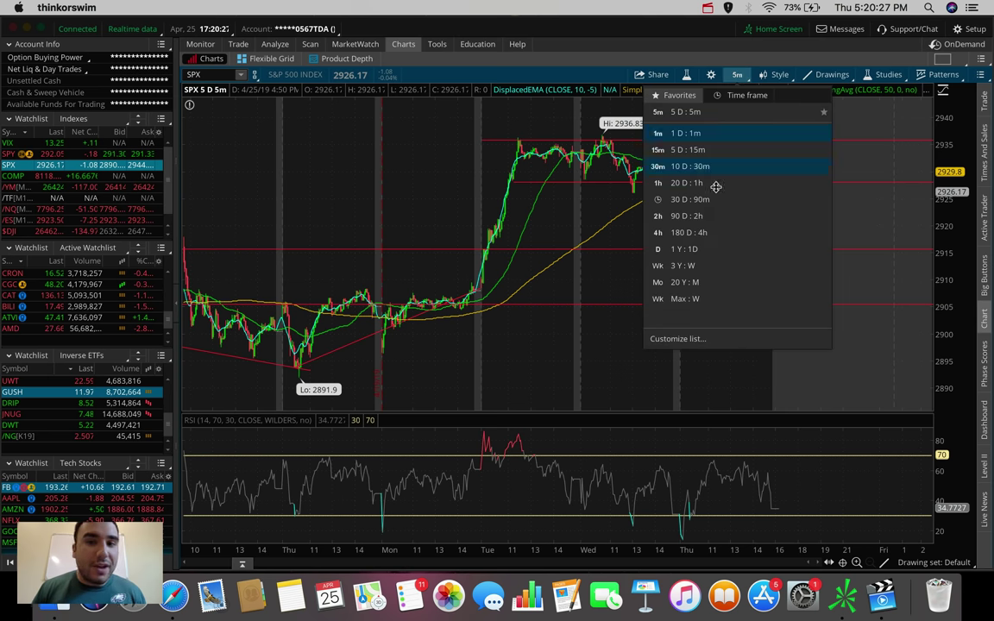
{"action": "left_click", "coordinate": [702, 232]}
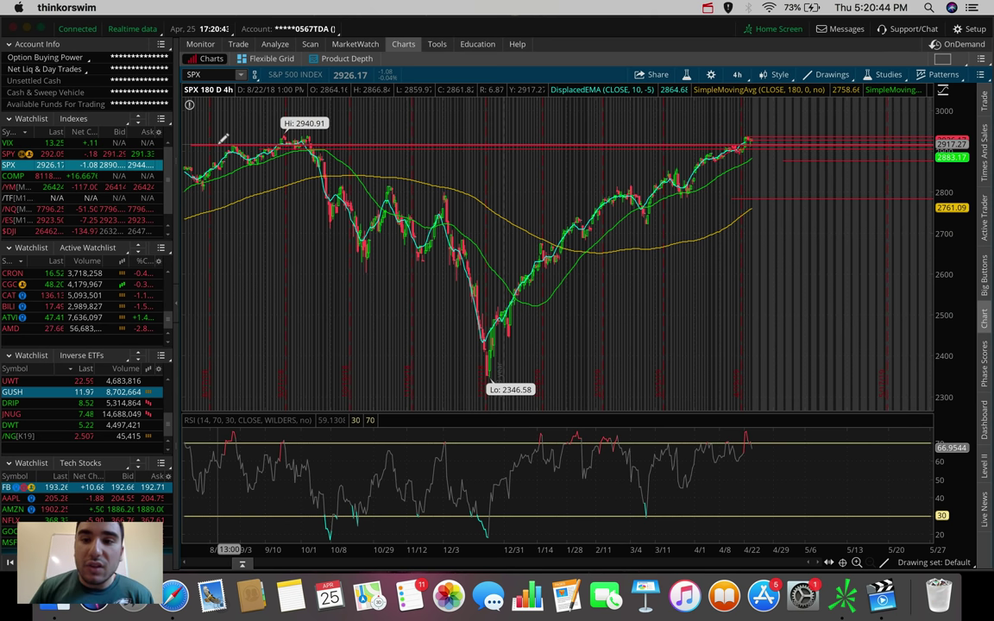
{"action": "left_click_drag", "start_coordinate": [281, 129], "coordinate": [688, 140]}
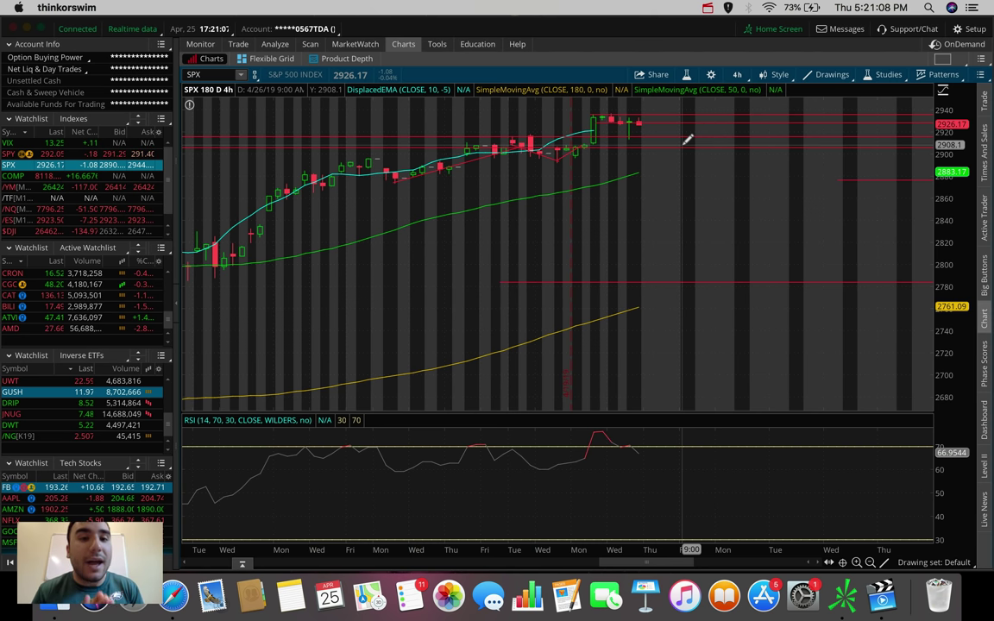
Chart the Dow Jones Industrial Average ($DJI) on the 5 D : 5m time frame
{"action": "left_click", "coordinate": [737, 74]}
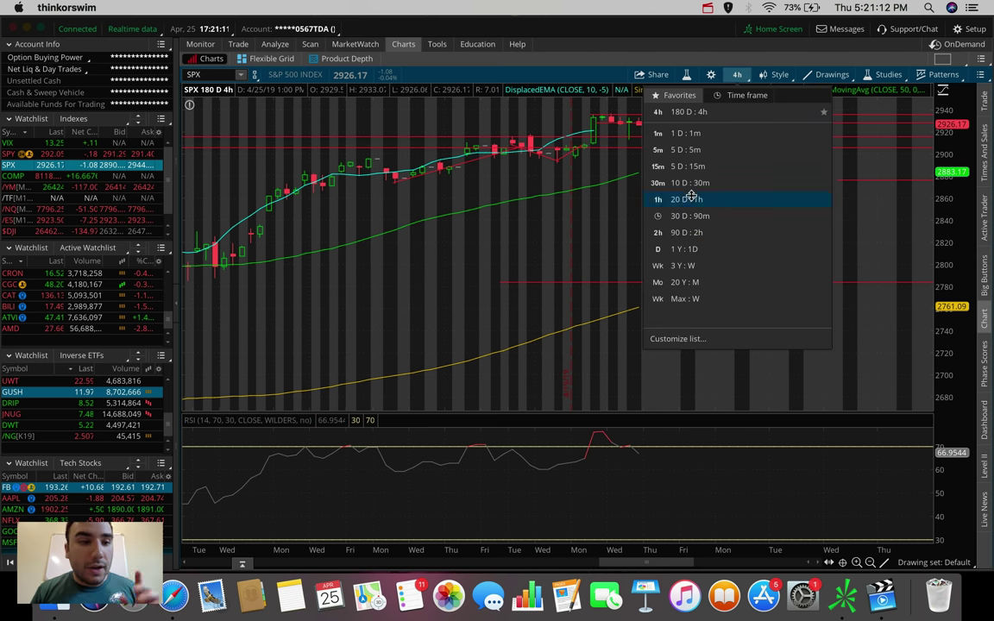
{"action": "left_click", "coordinate": [10, 229]}
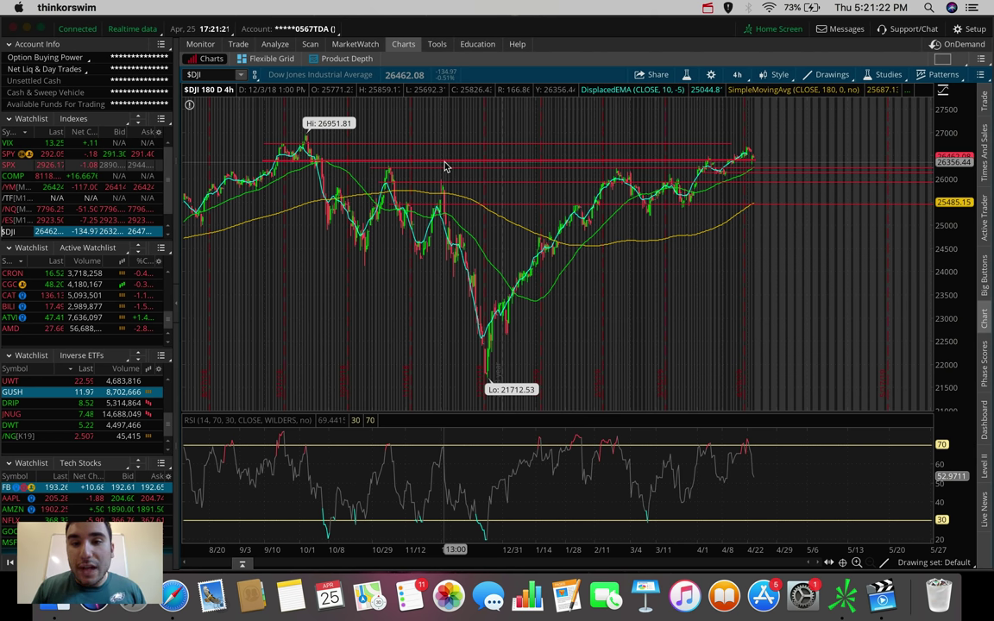
{"action": "mouse_move", "coordinate": [446, 165]}
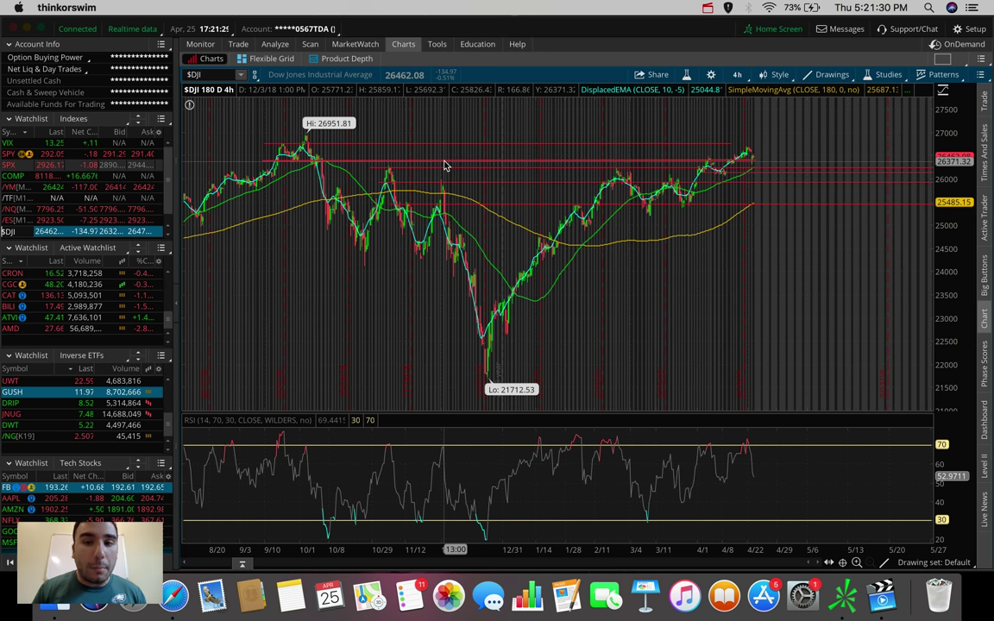
{"action": "left_click", "coordinate": [740, 75]}
{"action": "left_click", "coordinate": [709, 149]}
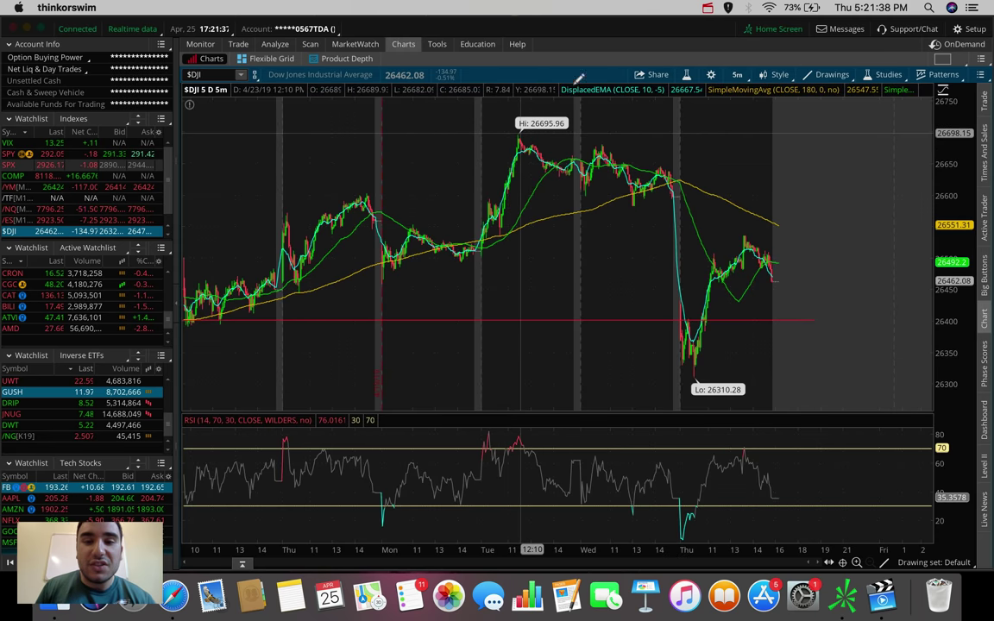
Return the Dow chart to 180 D : 4h and bring up the /NQ futures chart
{"action": "left_click", "coordinate": [737, 74]}
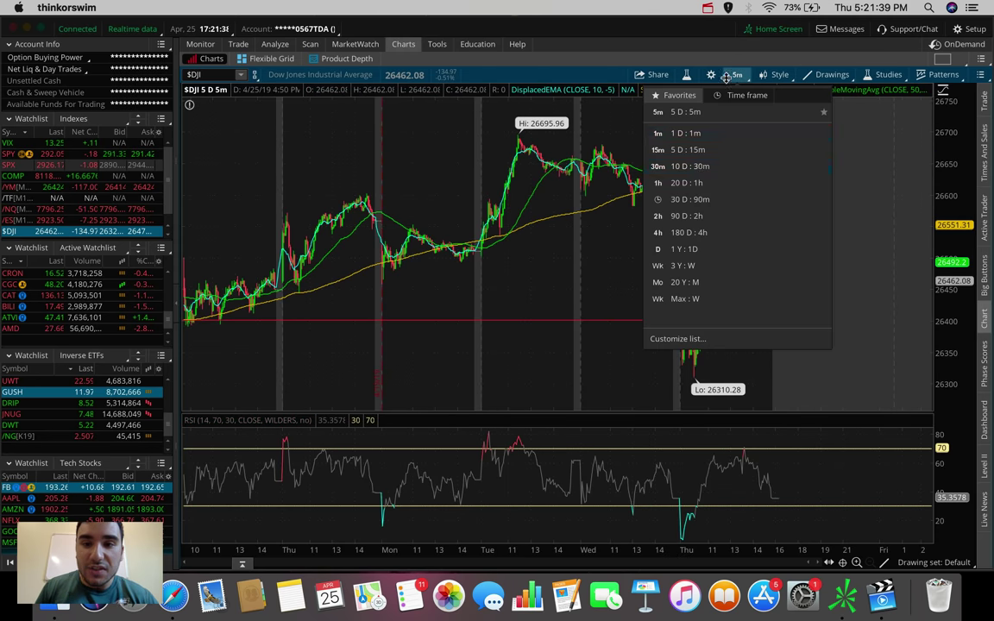
{"action": "left_click", "coordinate": [692, 230]}
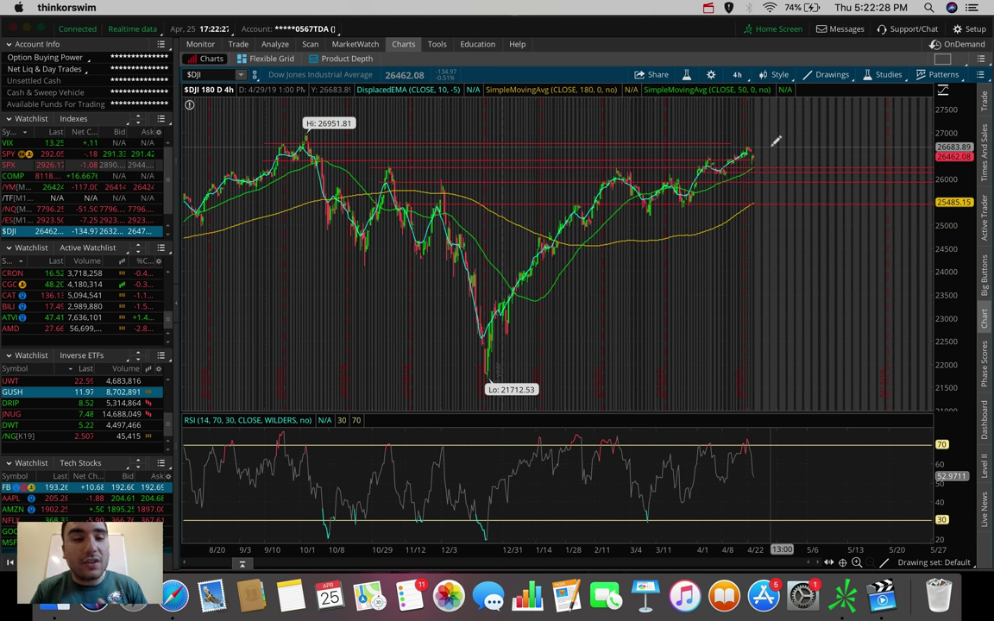
{"action": "key", "text": "Up"}
{"action": "key", "text": "Up"}
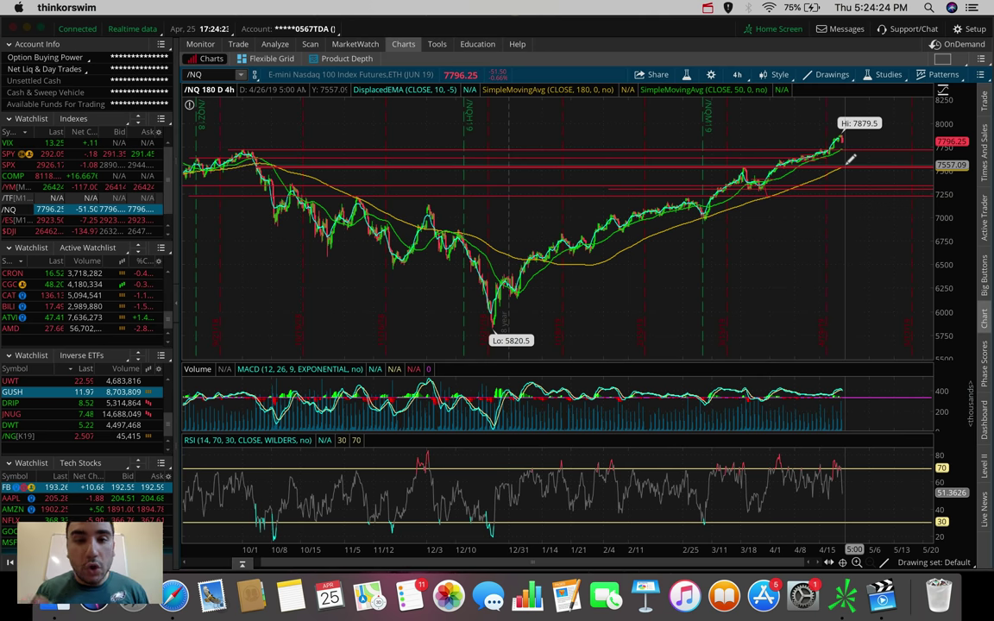
Chart Procter & Gamble (PG) in place of the /NQ futures
{"action": "left_click", "coordinate": [213, 75]}
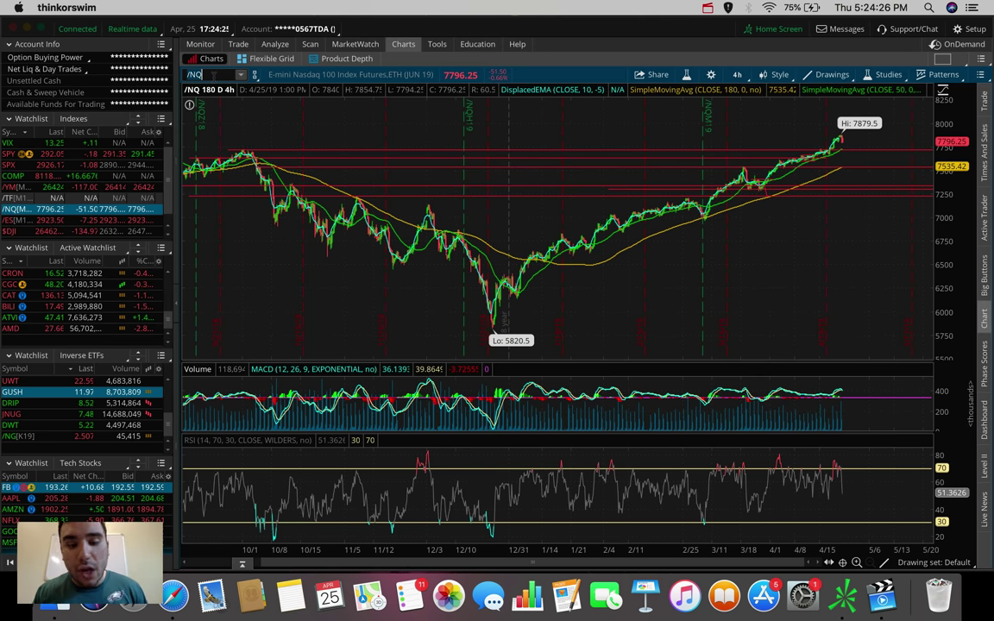
{"action": "type", "text": "PG"}
{"action": "key", "text": "Return"}
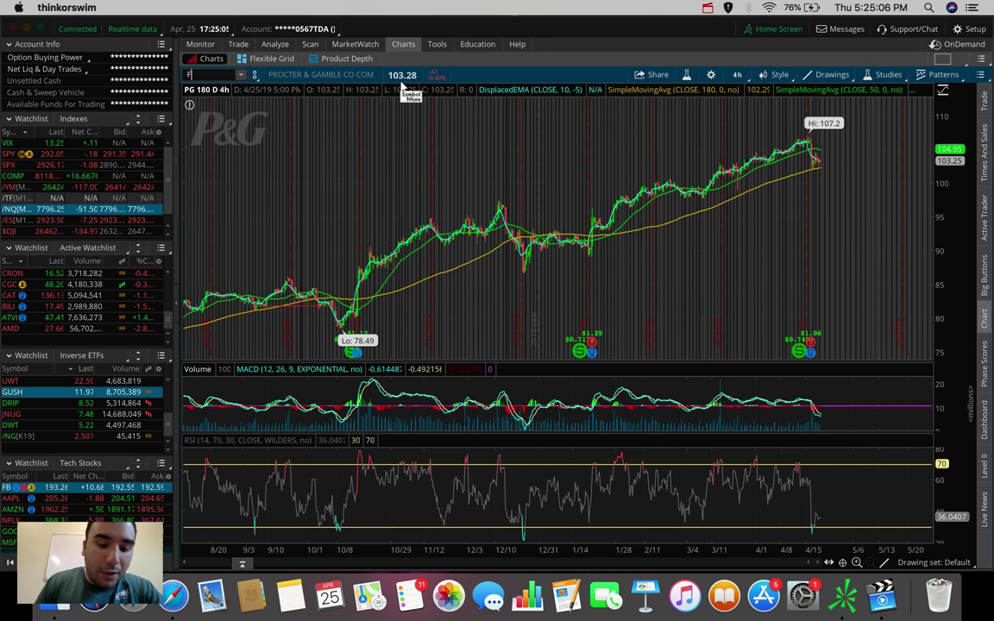
Chart Facebook (FB) on the 1 Y : 1D time frame and inspect the price levels around the June prices
{"action": "type", "text": "B"}
{"action": "key", "text": "Return"}
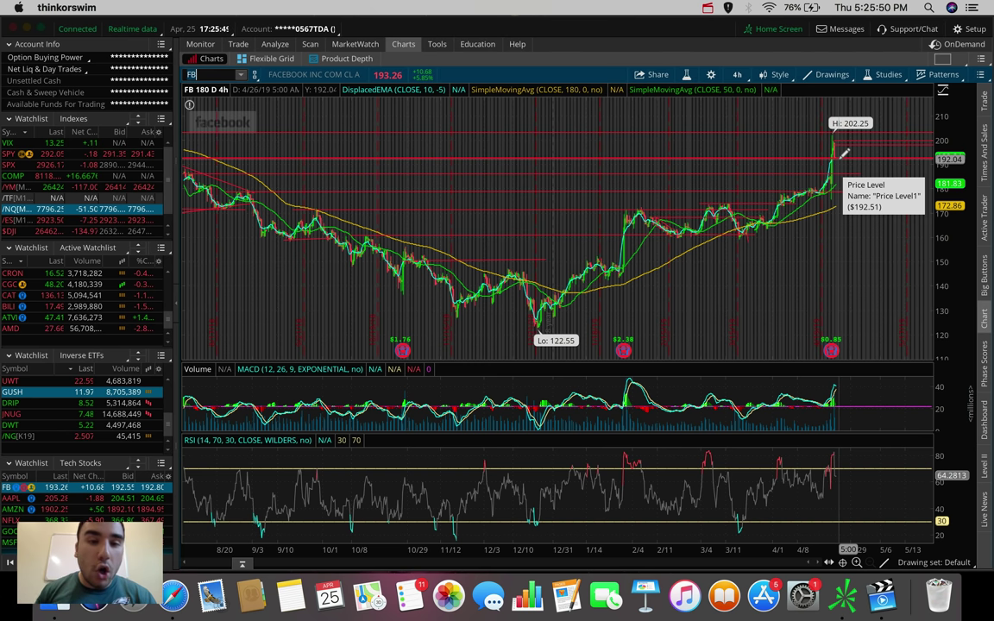
{"action": "left_click", "coordinate": [737, 74]}
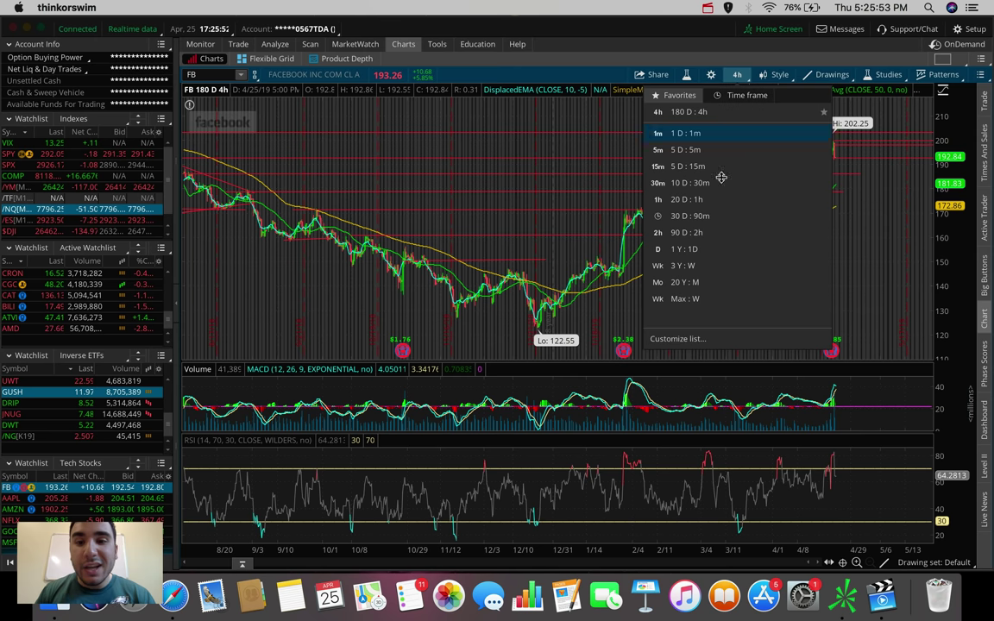
{"action": "left_click", "coordinate": [703, 249]}
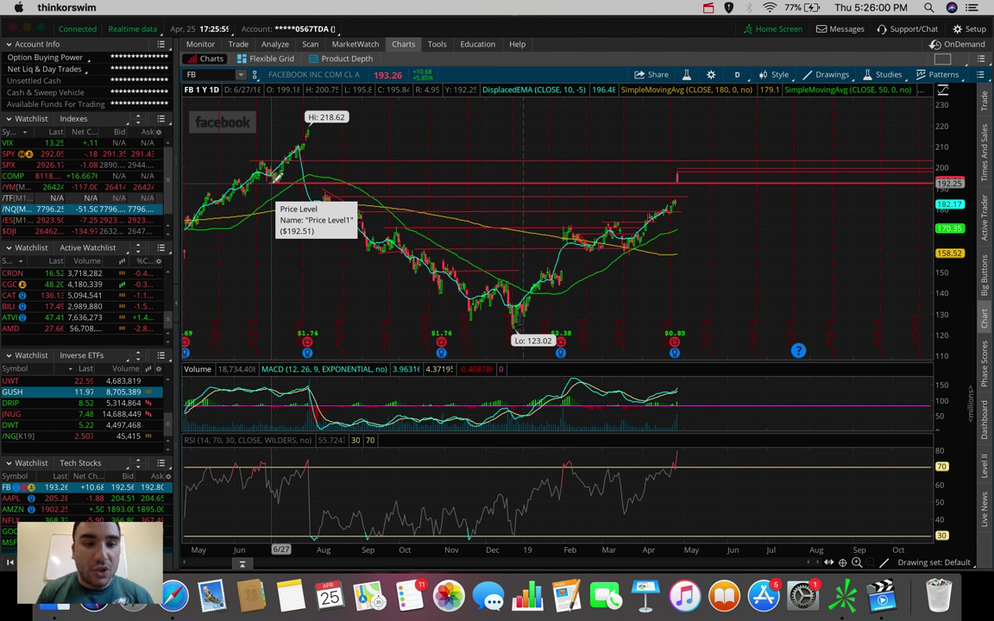
{"action": "left_click_drag", "start_coordinate": [275, 176], "coordinate": [273, 161]}
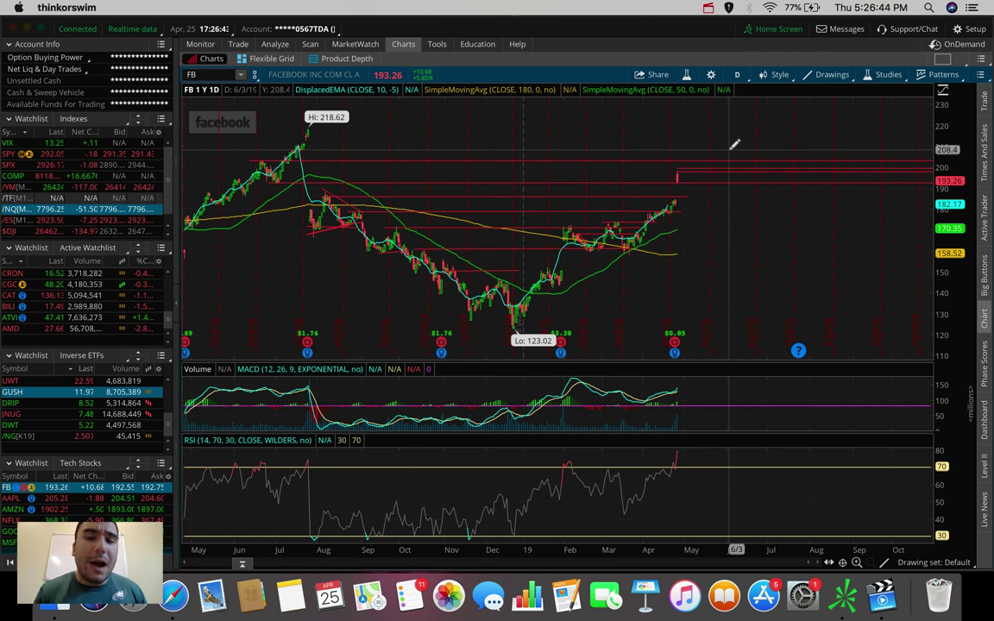
View the Facebook chart on 1 D : 1m and return it to 180 D : 4h
{"action": "left_click", "coordinate": [740, 75]}
{"action": "left_click", "coordinate": [705, 133]}
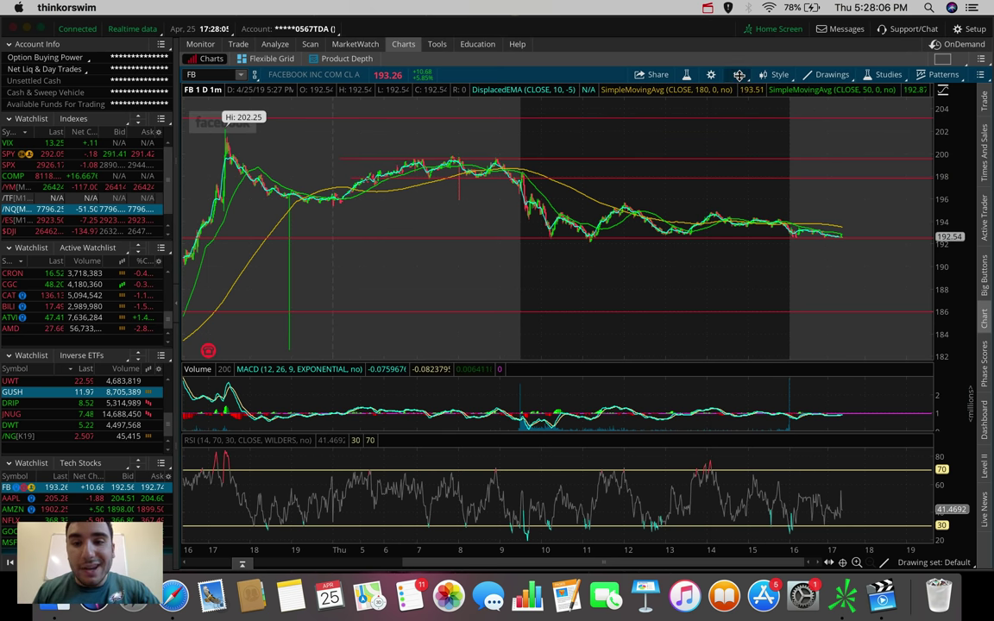
{"action": "left_click", "coordinate": [738, 76]}
{"action": "left_click", "coordinate": [712, 231]}
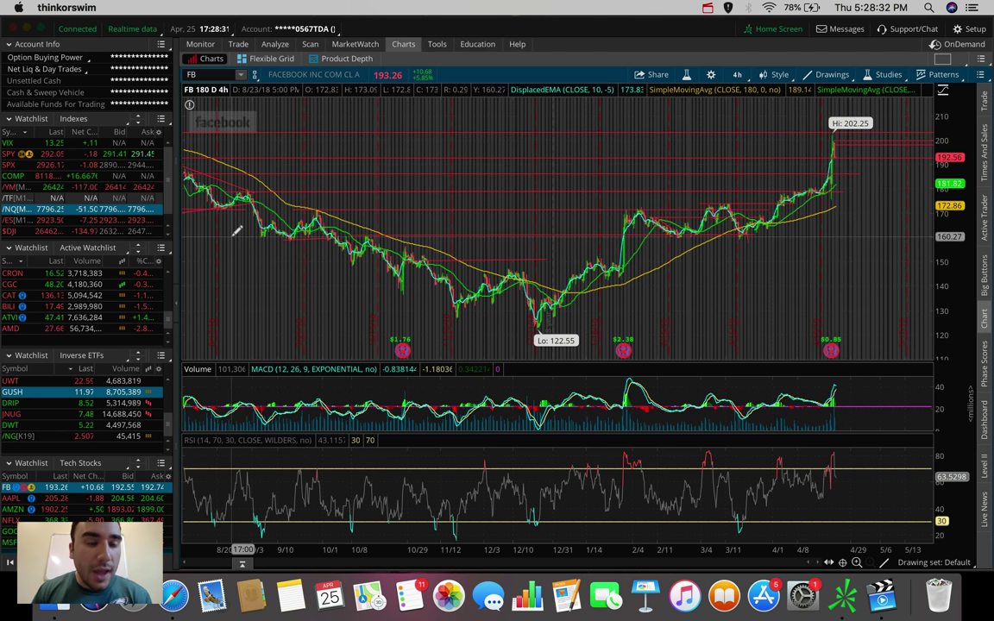
Chart the oil and gas ETF GUSH on the 1 D : 1m time frame
{"action": "scroll", "coordinate": [47, 403], "scroll_direction": "up", "scroll_amount": 3}
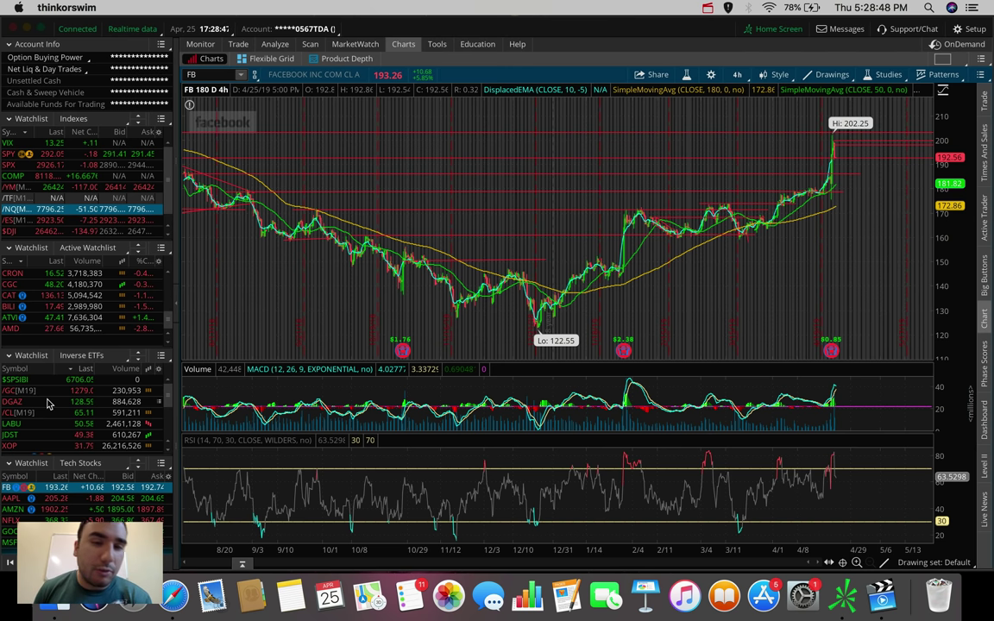
{"action": "left_click", "coordinate": [200, 75]}
{"action": "type", "text": "GUSH"}
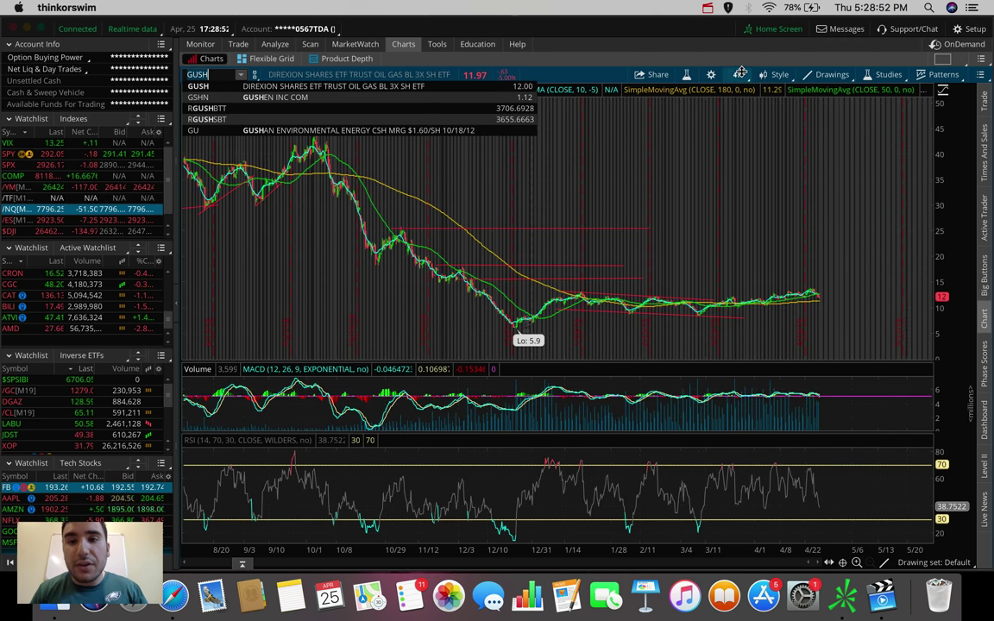
{"action": "key", "text": "Return"}
{"action": "left_click", "coordinate": [739, 74]}
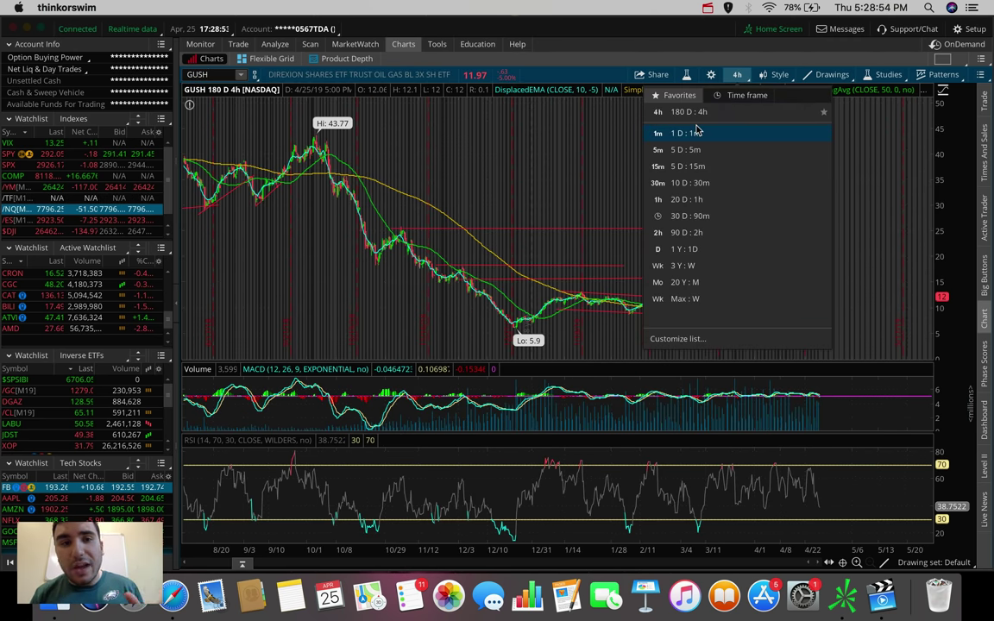
{"action": "left_click", "coordinate": [697, 130]}
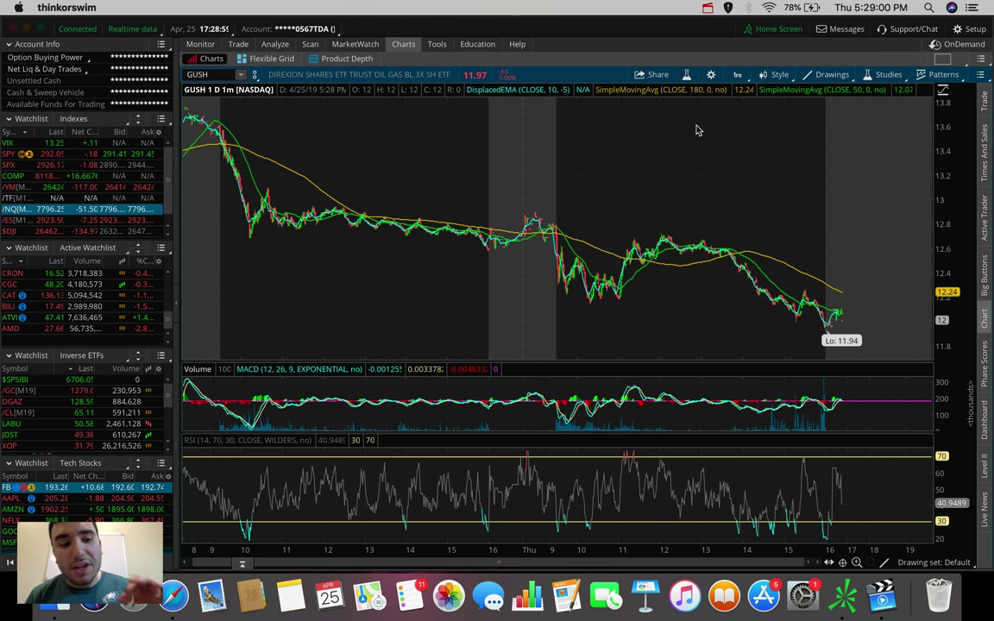
Chart XOP from the Inverse ETFs watchlist and find DRIP further down that list
{"action": "left_click", "coordinate": [7, 447]}
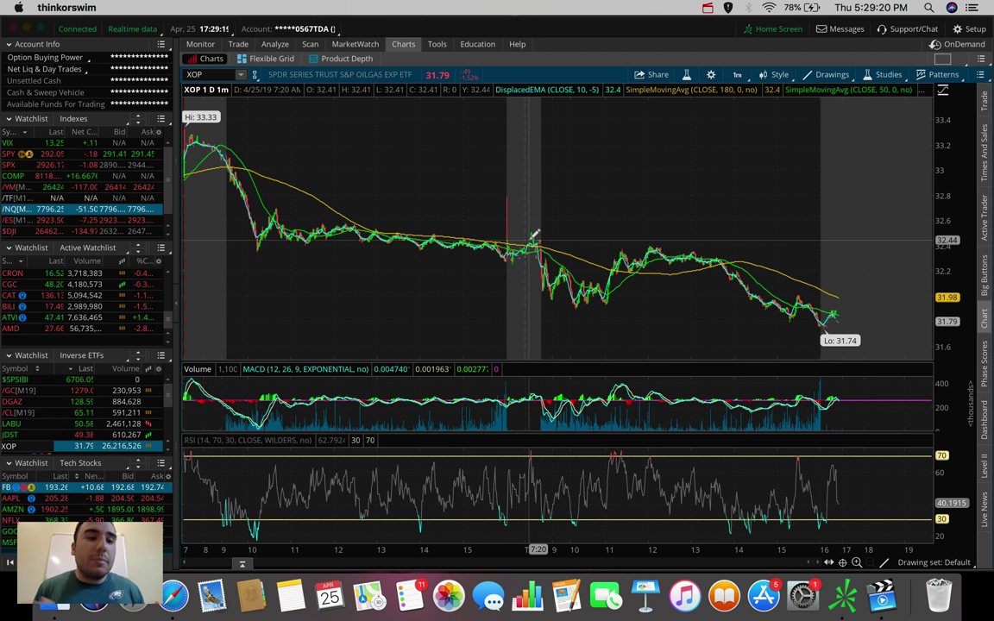
{"action": "scroll", "coordinate": [21, 412], "scroll_direction": "down", "scroll_amount": 5}
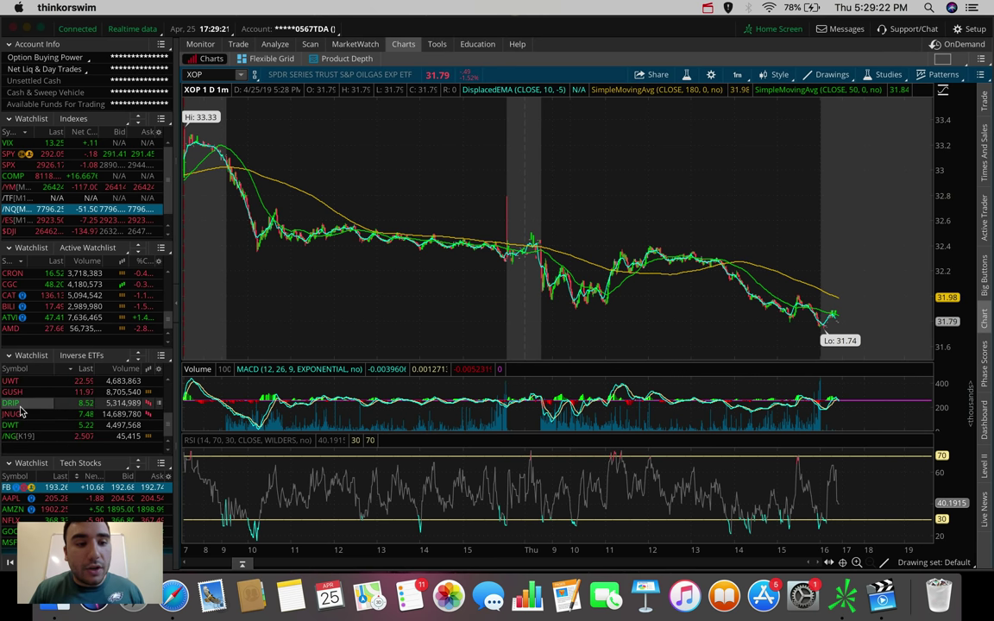
Chart GUSH from the Inverse ETFs watchlist and measure its intraday price move around 11:05
{"action": "left_click", "coordinate": [13, 392]}
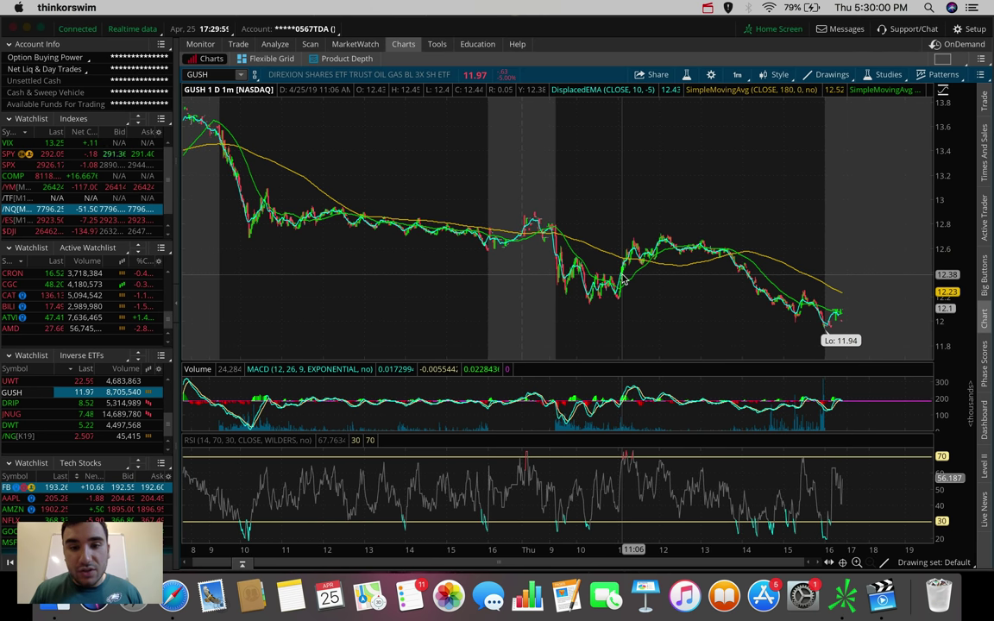
{"action": "left_click_drag", "start_coordinate": [622, 227], "coordinate": [623, 255]}
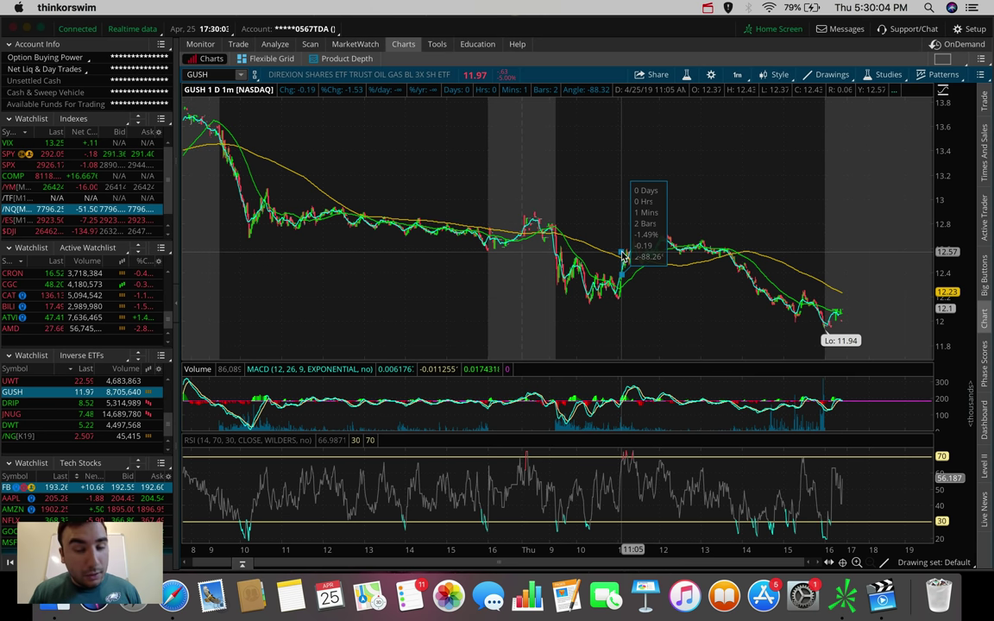
{"action": "left_click_drag", "start_coordinate": [623, 256], "coordinate": [625, 278]}
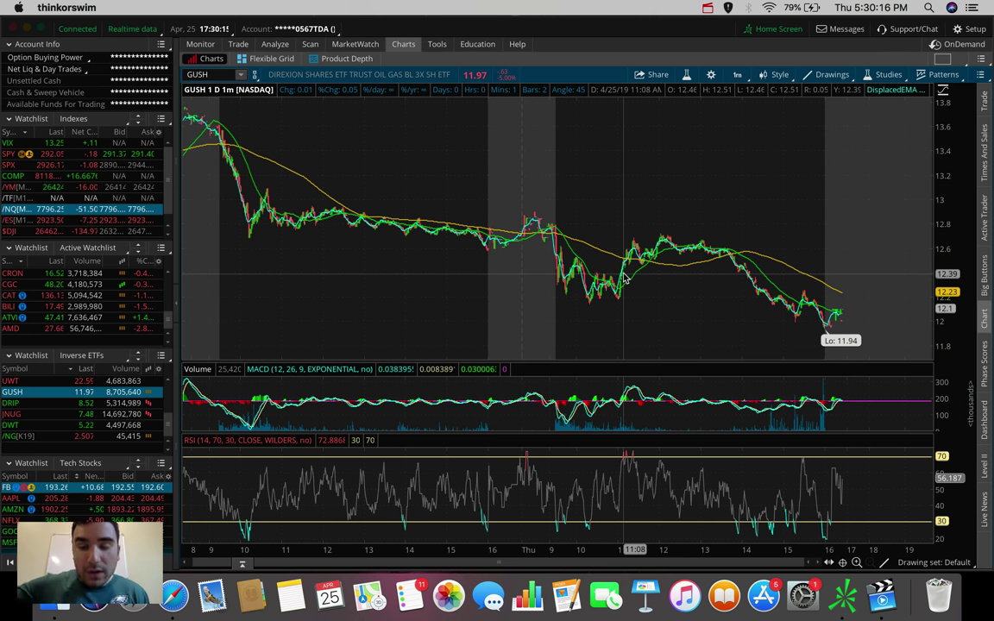
Show GUSH on the 20 D : 1h time frame and draw a rising trendline from the 10.28 low through the latest price
{"action": "left_click", "coordinate": [736, 74]}
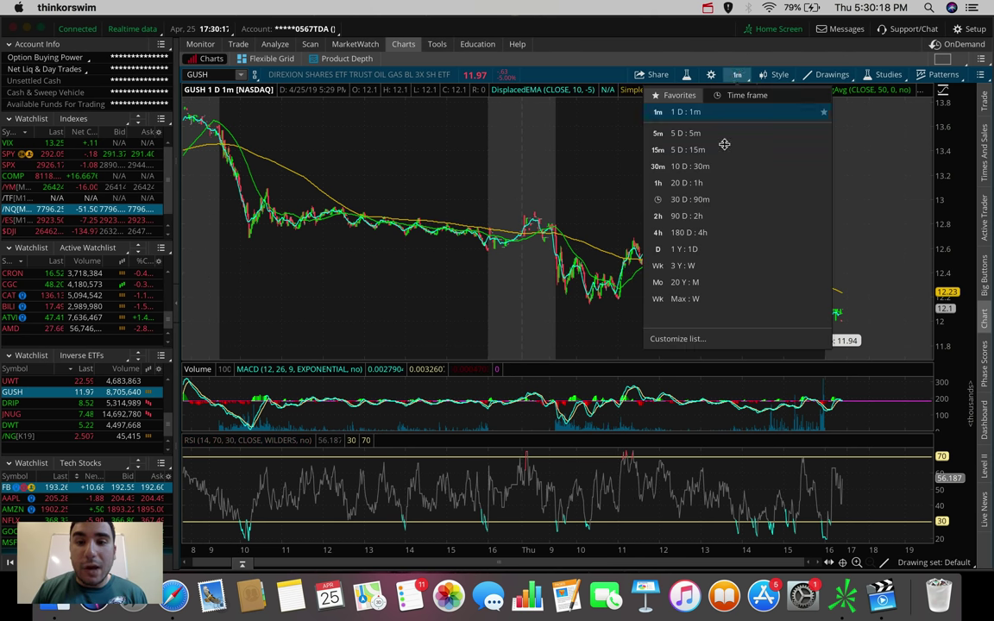
{"action": "left_click", "coordinate": [690, 182]}
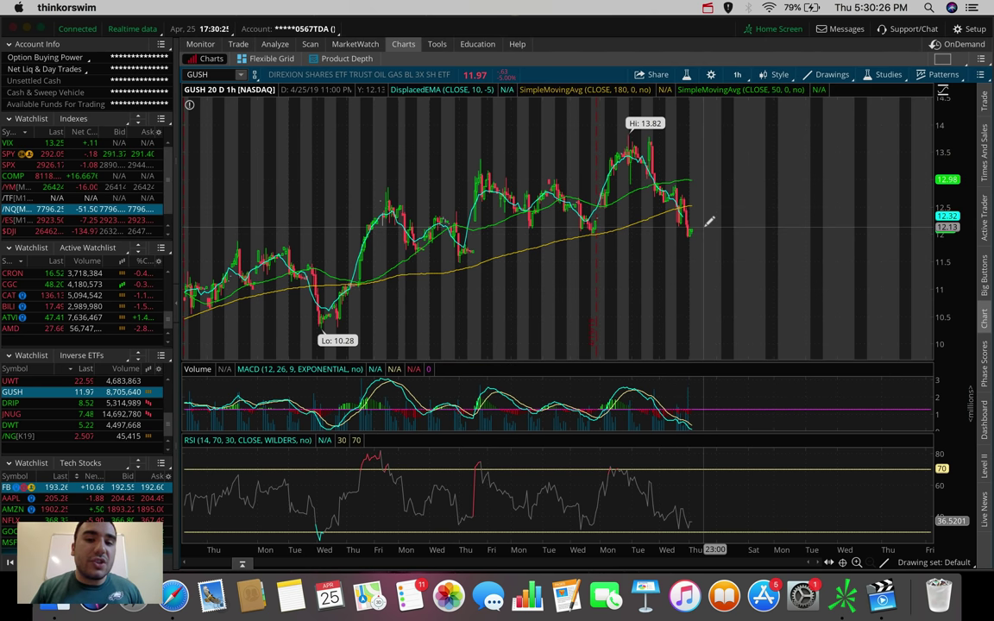
{"action": "left_click_drag", "start_coordinate": [304, 331], "coordinate": [756, 217]}
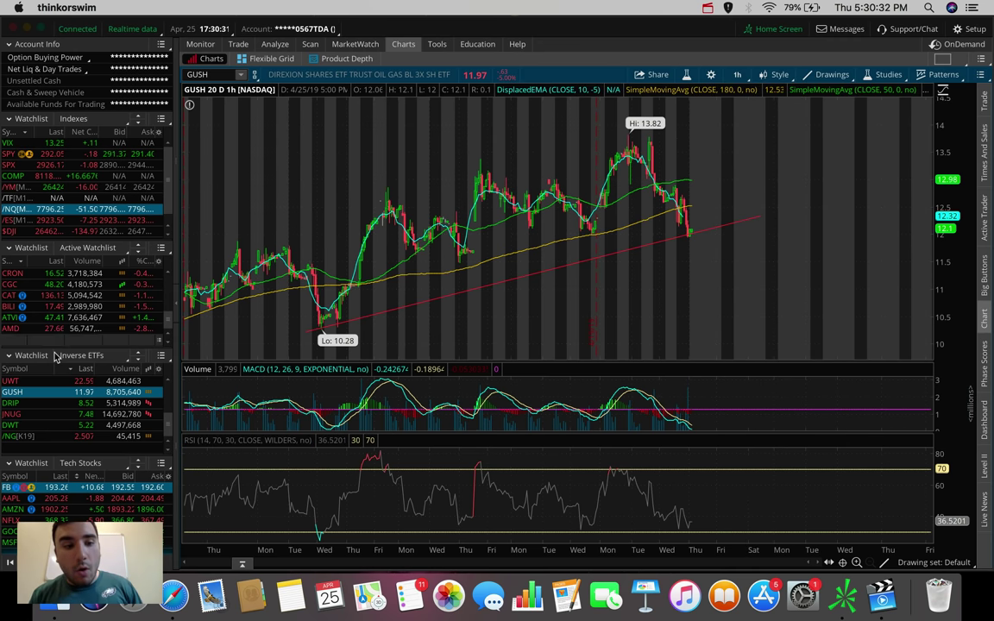
Chart XOP from the Inverse ETFs watchlist, followed by Ford (F), on the 20 D : 1h time frame
{"action": "scroll", "coordinate": [78, 406], "scroll_direction": "down", "scroll_amount": 3}
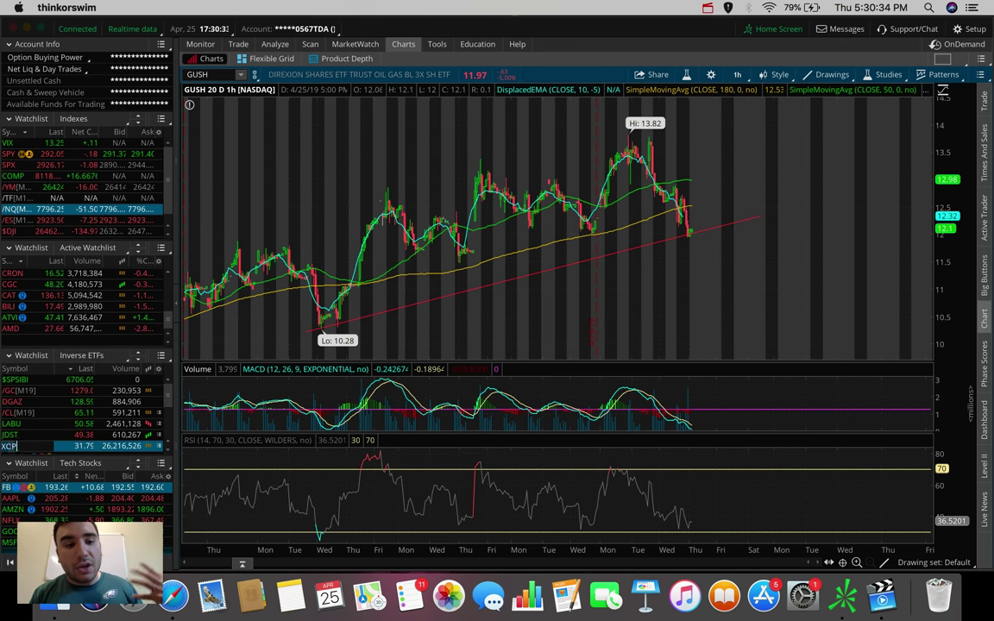
{"action": "left_click_drag", "start_coordinate": [35, 444], "coordinate": [426, 242]}
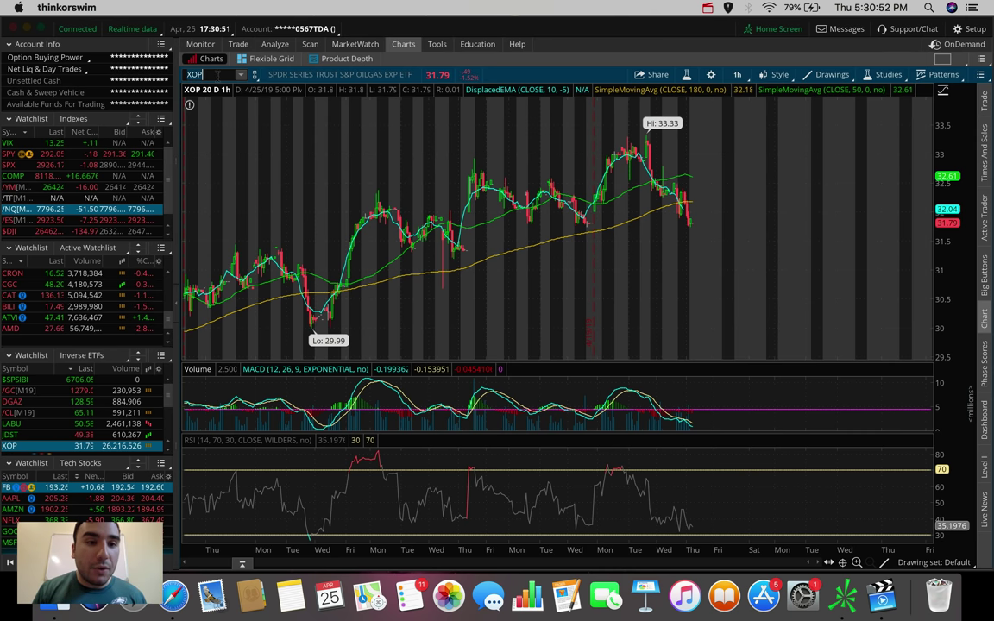
{"action": "left_click", "coordinate": [217, 75]}
{"action": "type", "text": "F"}
{"action": "key", "text": "Return"}
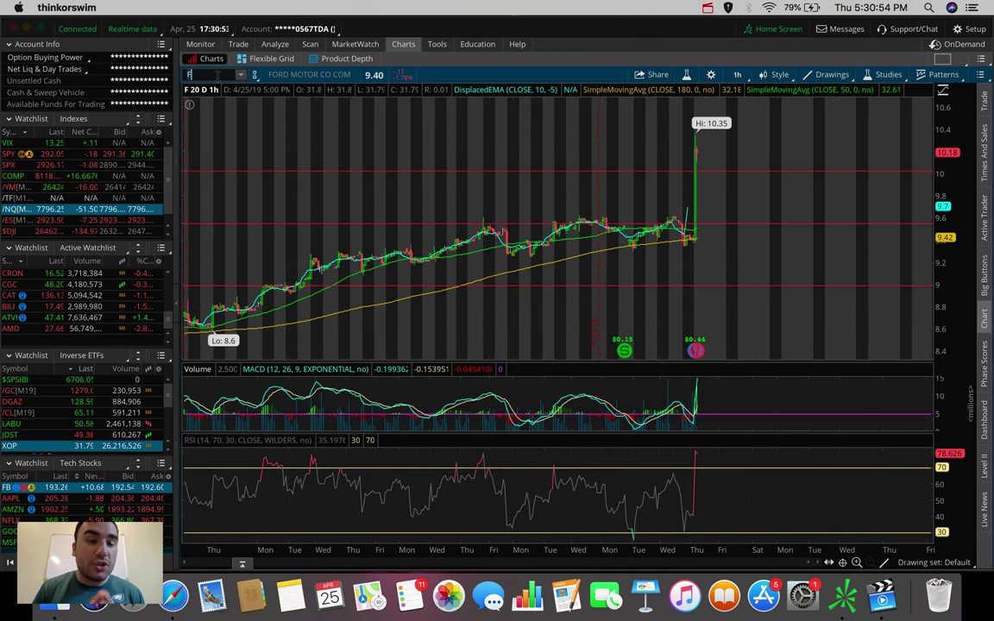
View Ford on 180 D : 4h and inspect the price levels at $9.55 and $10.02
{"action": "left_click", "coordinate": [737, 74]}
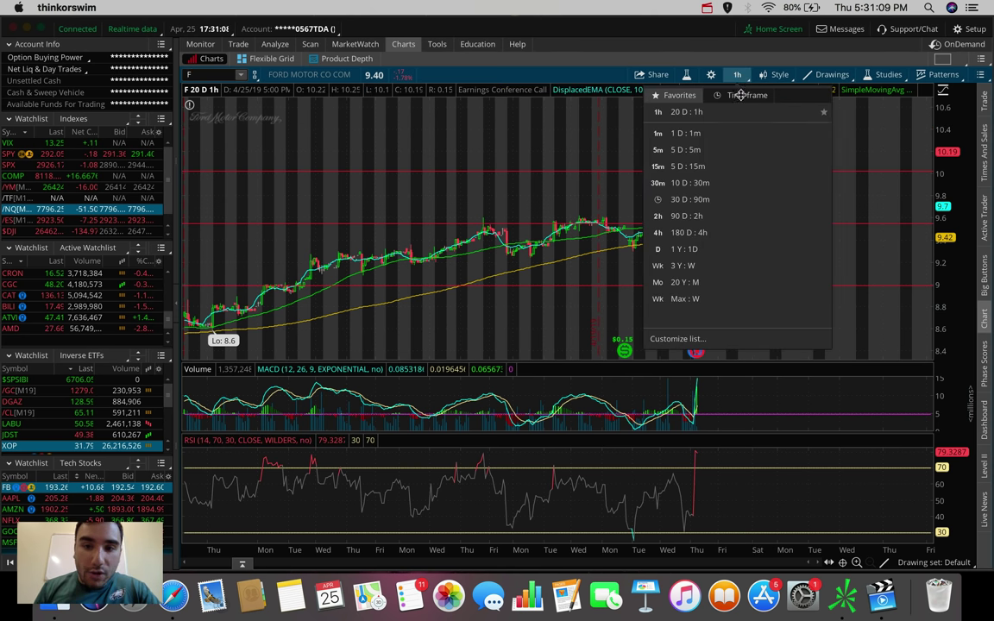
{"action": "left_click", "coordinate": [689, 232]}
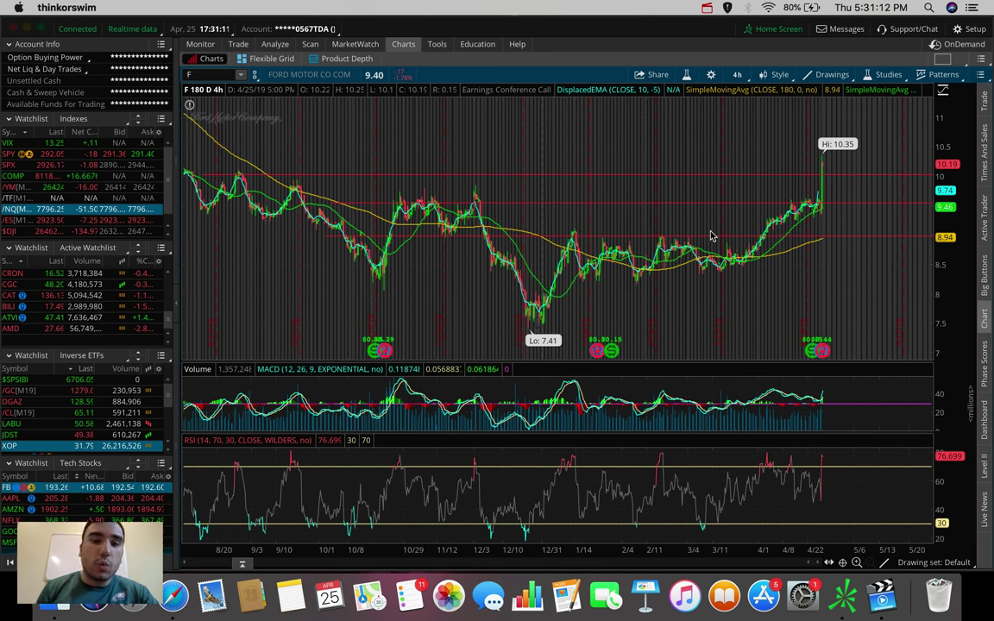
{"action": "left_click", "coordinate": [457, 203]}
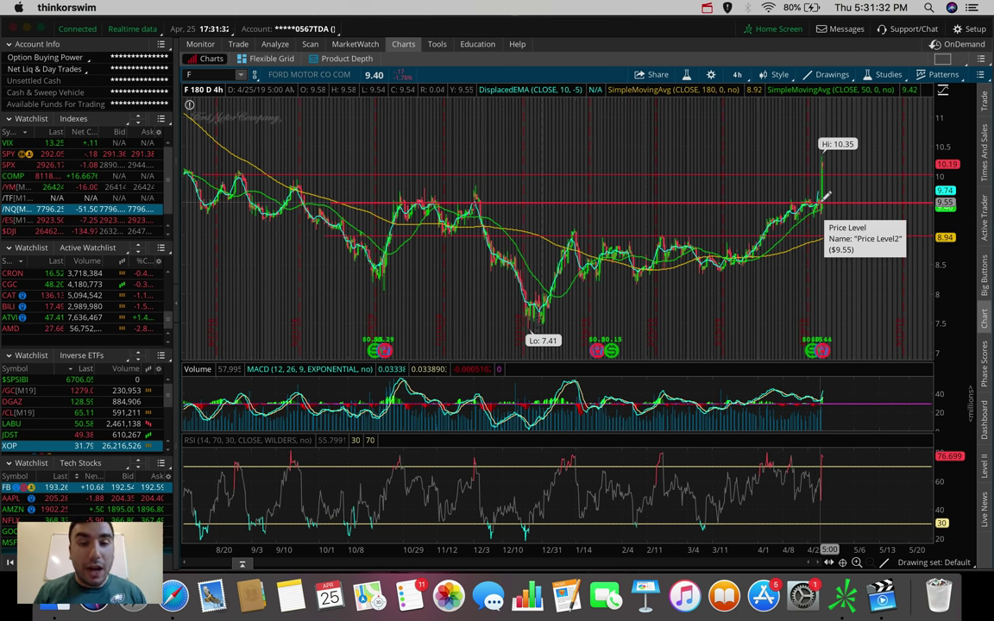
{"action": "key", "text": "Delete"}
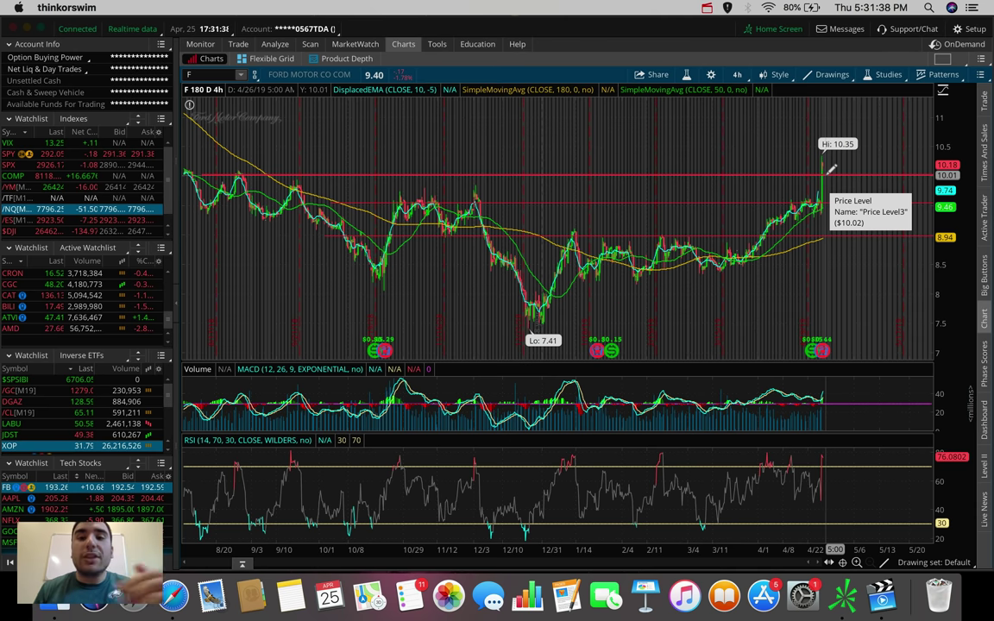
{"action": "key", "text": "Delete"}
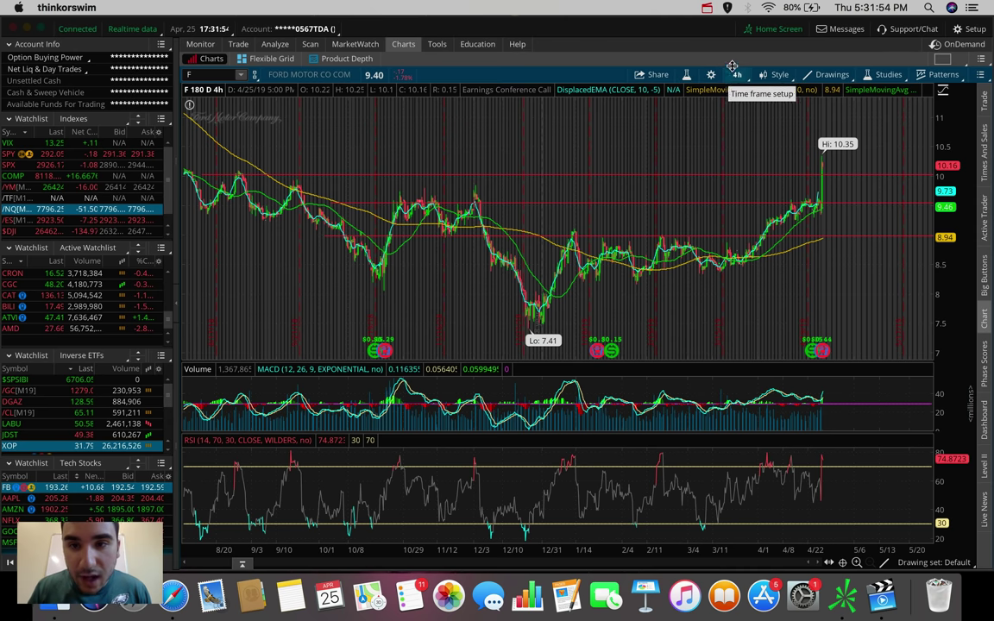
Switch the Ford chart to 1 Y : 1D and examine the area around the uppermost price level
{"action": "left_click", "coordinate": [736, 74]}
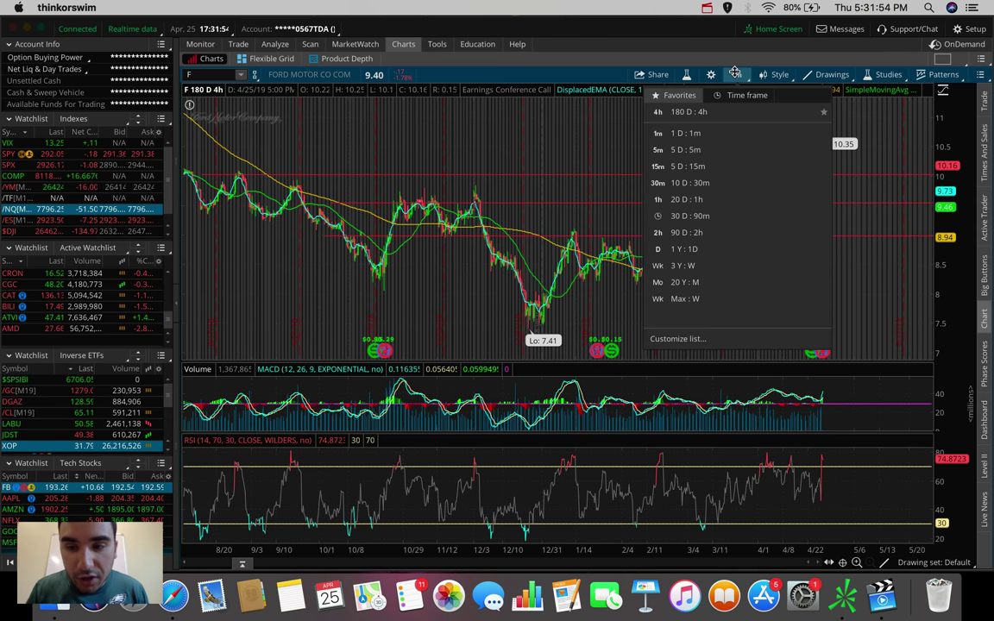
{"action": "left_click", "coordinate": [688, 249]}
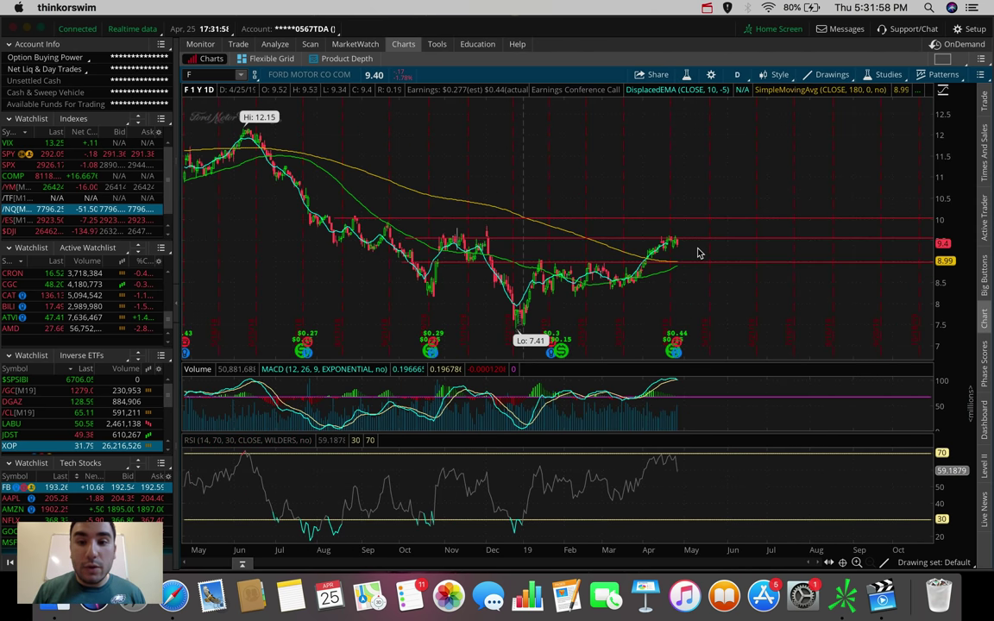
{"action": "left_click", "coordinate": [679, 217]}
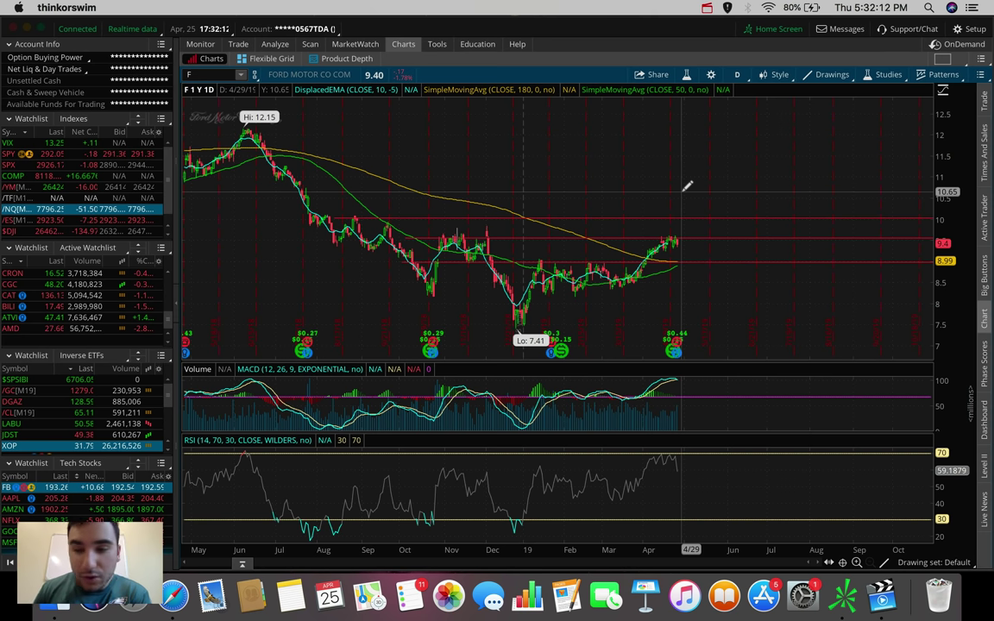
Read Ford's earnings headlines in Live News, close the news and inspect the price level near $10 on the chart
{"action": "left_click", "coordinate": [984, 511]}
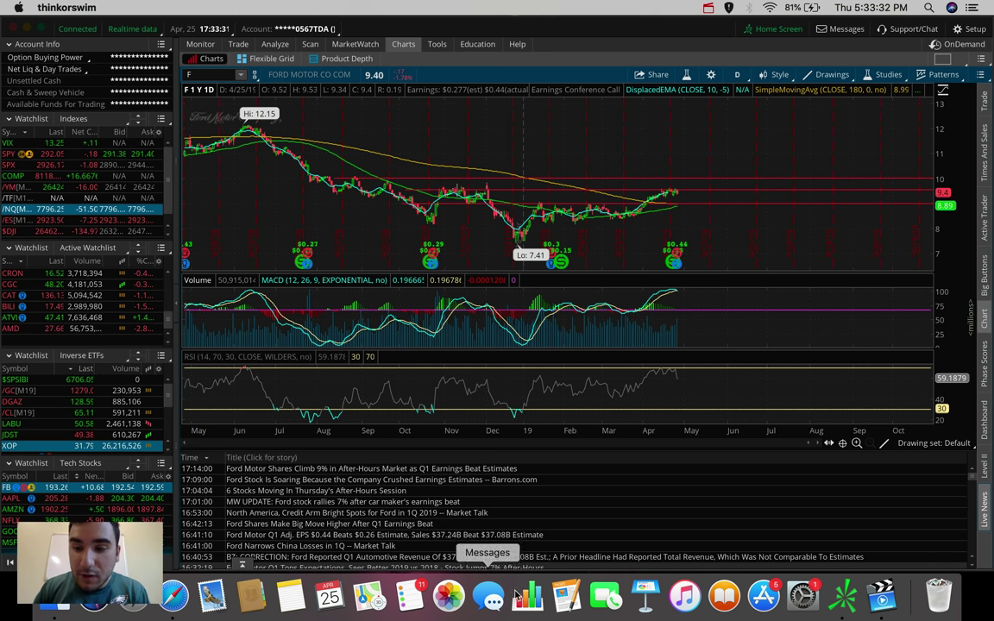
{"action": "left_click", "coordinate": [985, 516]}
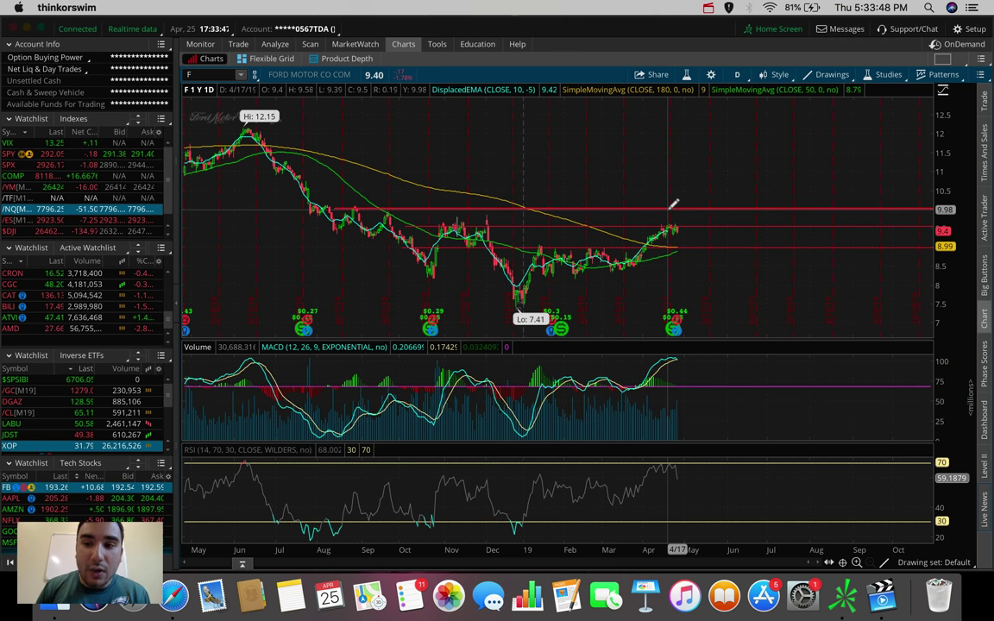
{"action": "mouse_move", "coordinate": [673, 204]}
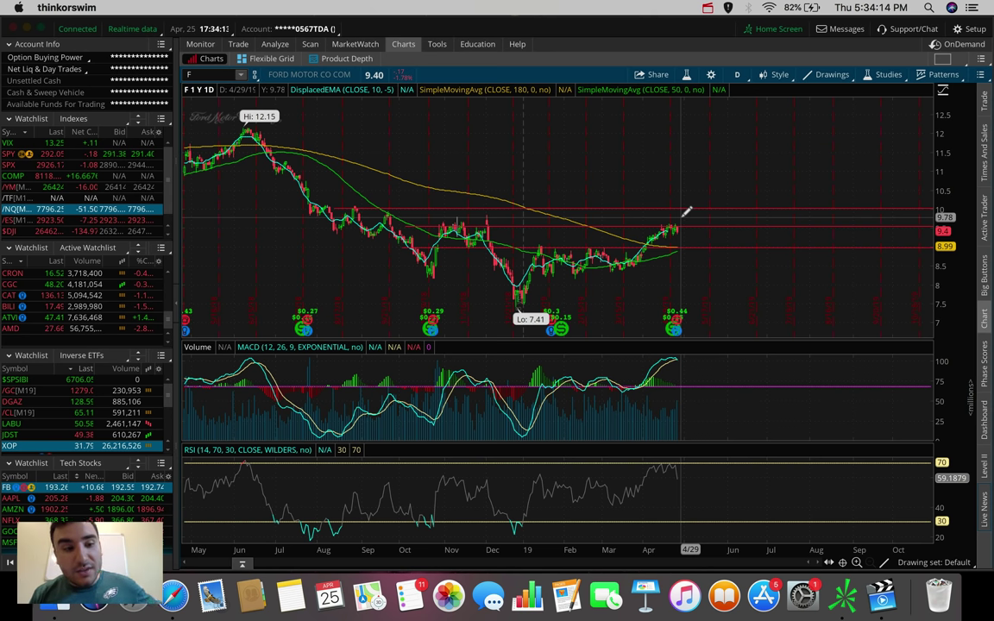
Chart Apple (AAPL) on 20 D : 1h and measure possible price swings just beyond the latest bar
{"action": "key", "text": "Down"}
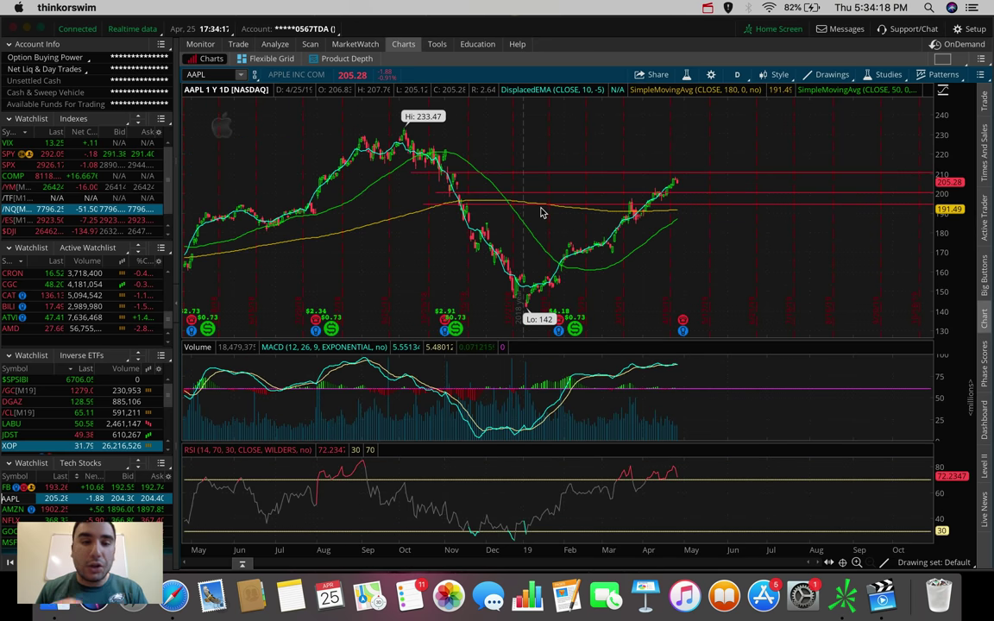
{"action": "left_click", "coordinate": [737, 74]}
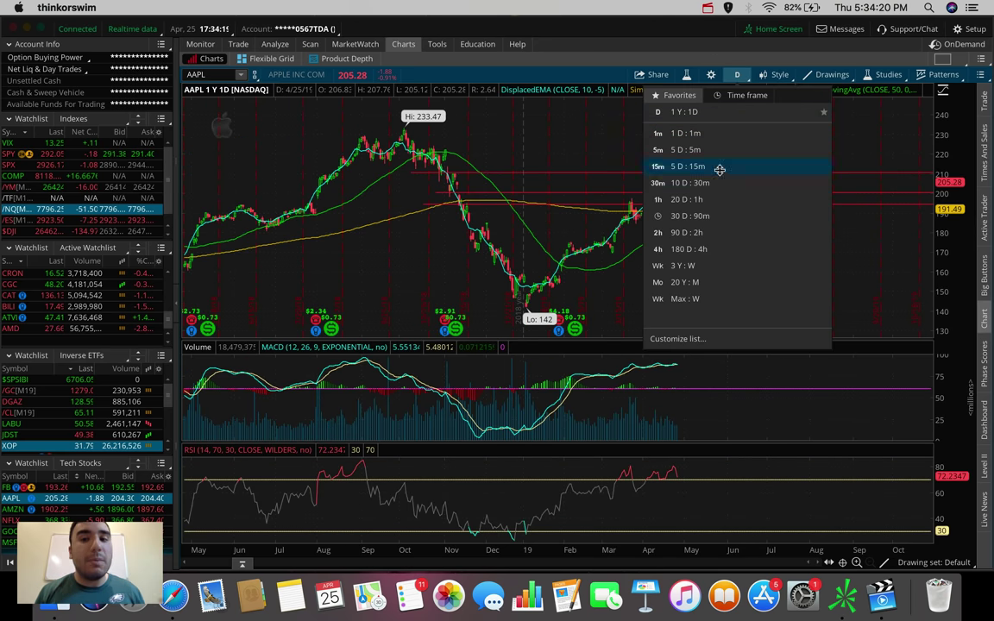
{"action": "left_click", "coordinate": [694, 199]}
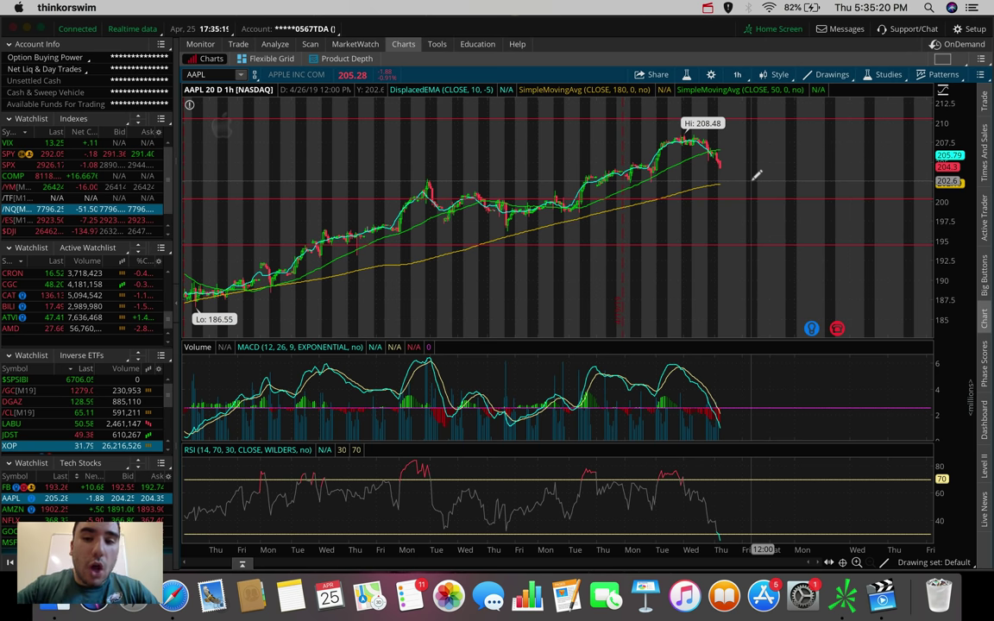
{"action": "left_click_drag", "start_coordinate": [745, 167], "coordinate": [738, 133]}
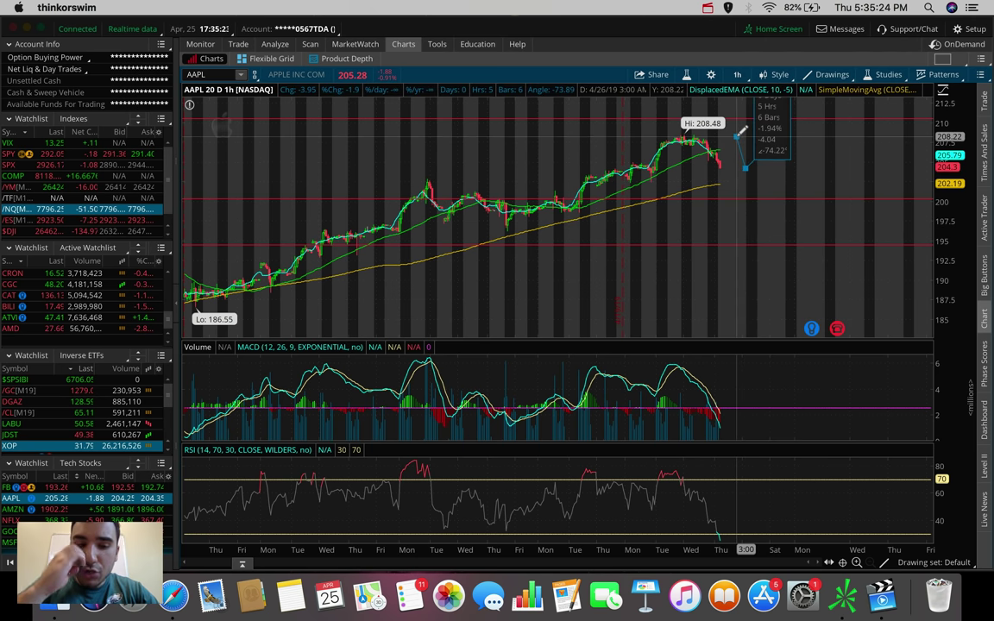
{"action": "left_click_drag", "start_coordinate": [740, 129], "coordinate": [749, 160]}
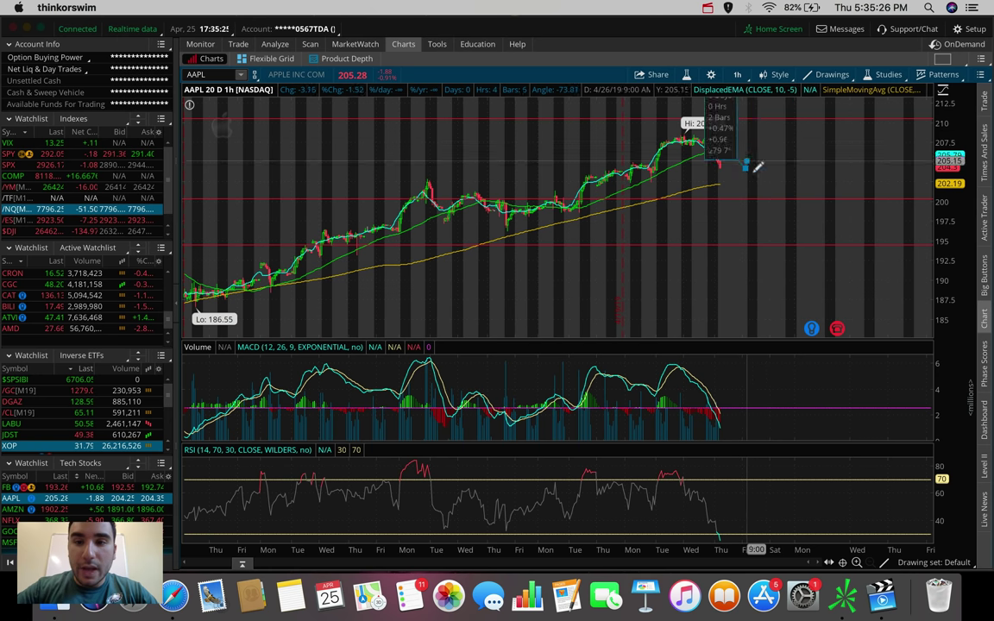
View Apple on 180 D : 4h and chart Visa (V) on the same time frame to examine its recent months
{"action": "left_click", "coordinate": [736, 74]}
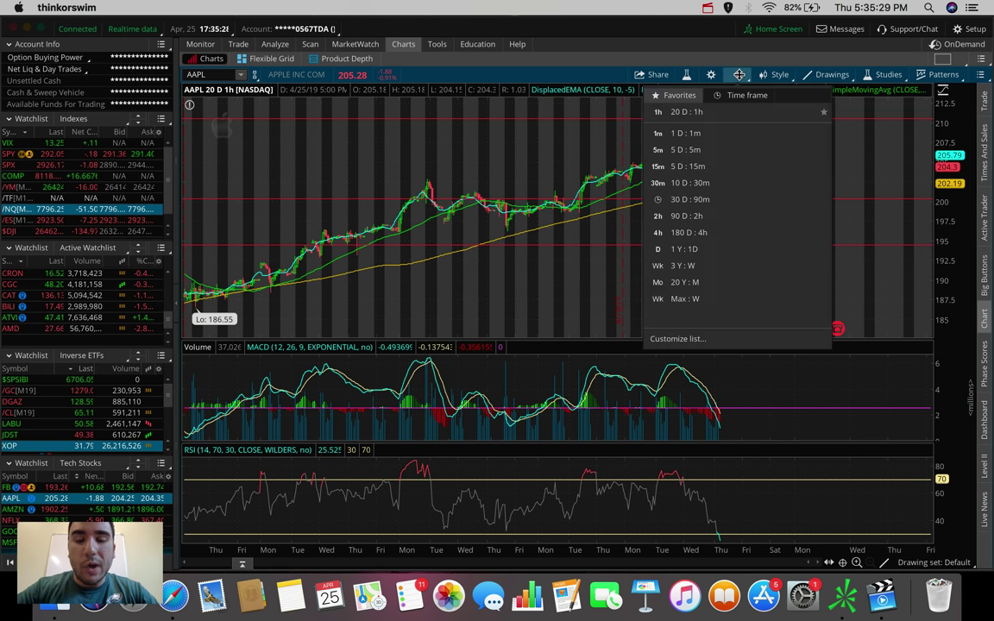
{"action": "left_click", "coordinate": [705, 232]}
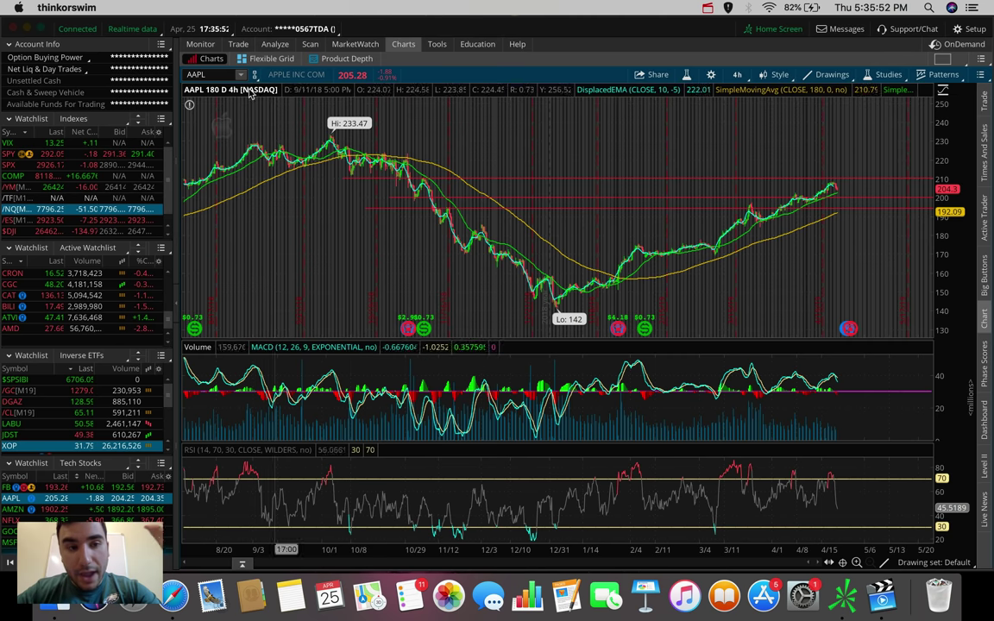
{"action": "left_click", "coordinate": [197, 74]}
{"action": "type", "text": "V"}
{"action": "key", "text": "Return"}
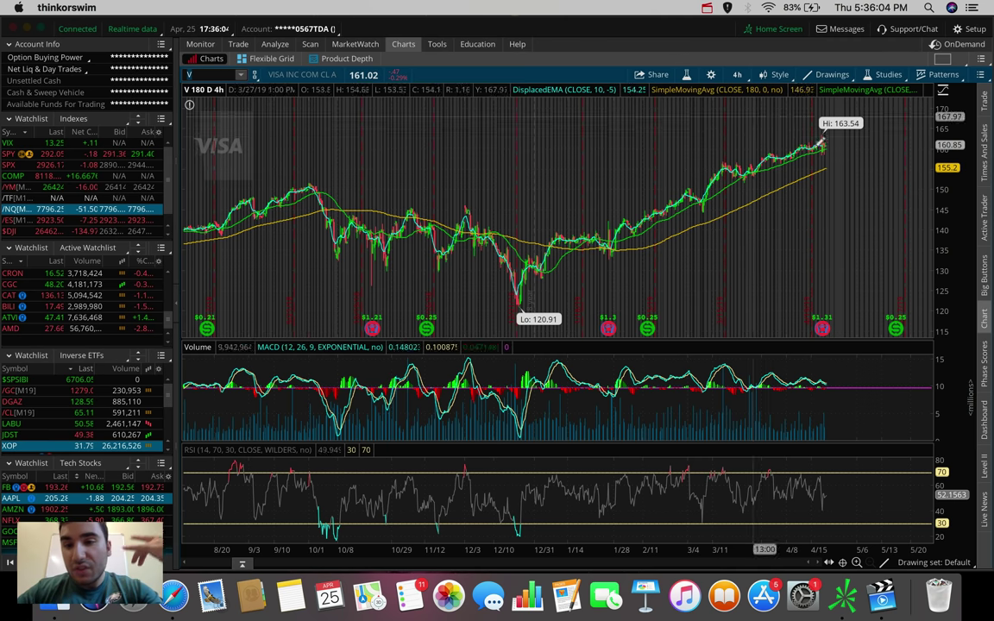
{"action": "scroll", "coordinate": [654, 162], "scroll_direction": "up", "scroll_amount": 3}
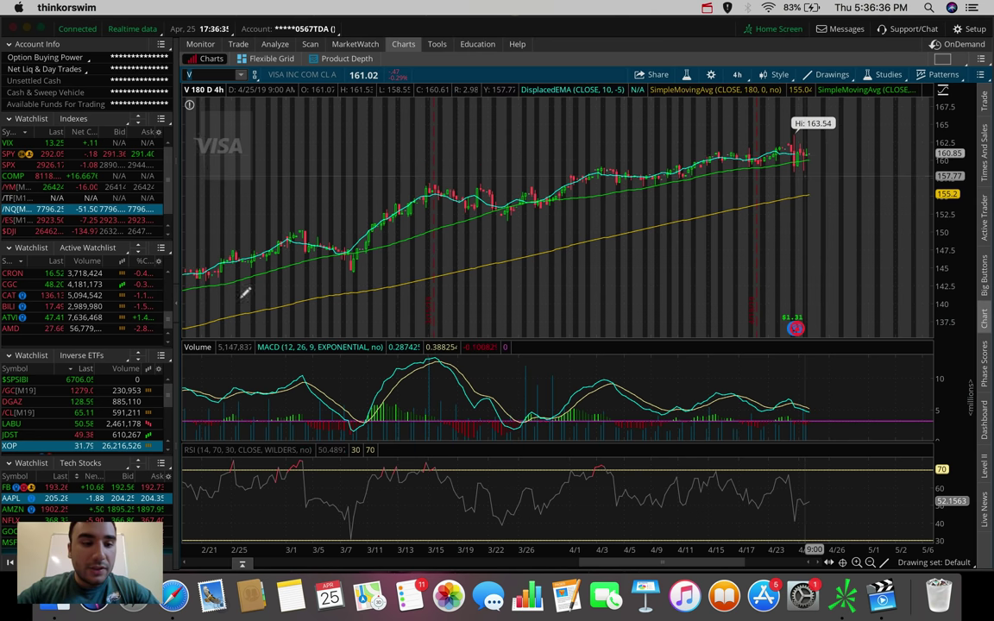
Chart Amazon (AMZN) from the Tech Stocks watchlist, check its latest earnings call marker and switch to 1 D : 1m
{"action": "left_click", "coordinate": [16, 509]}
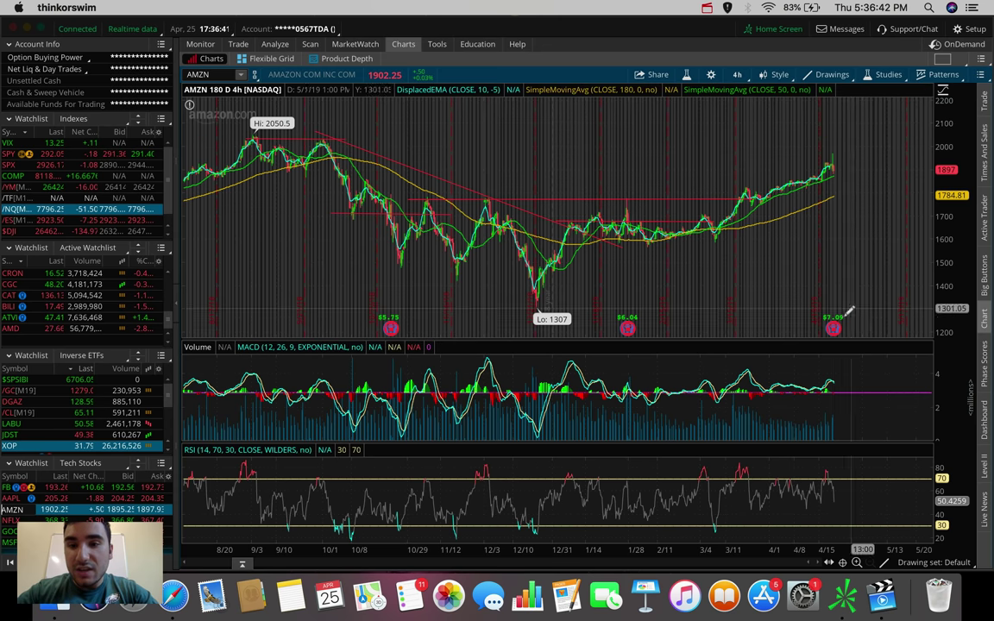
{"action": "mouse_move", "coordinate": [841, 322]}
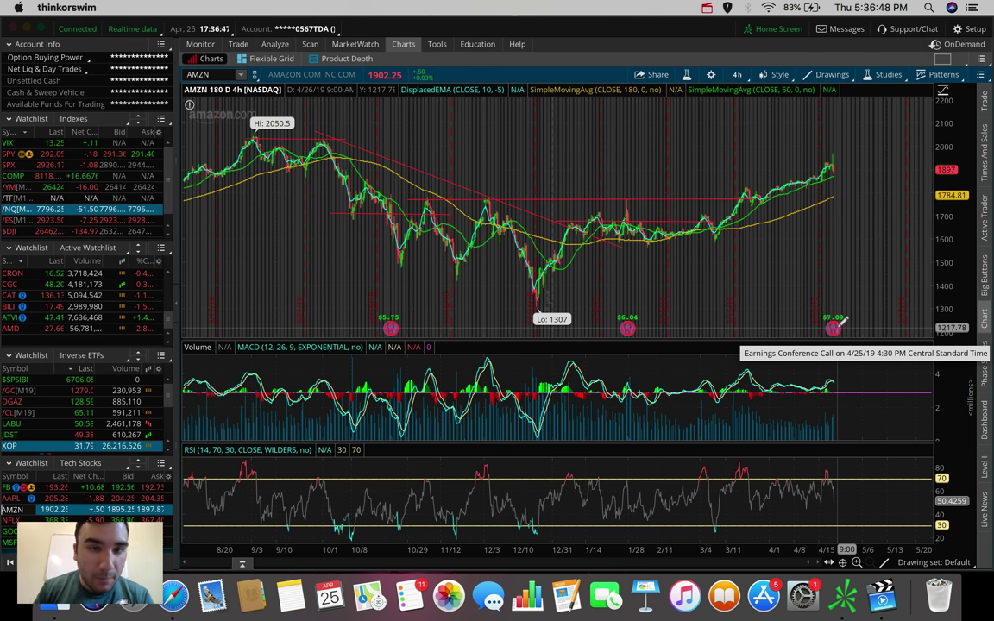
{"action": "left_click", "coordinate": [737, 74]}
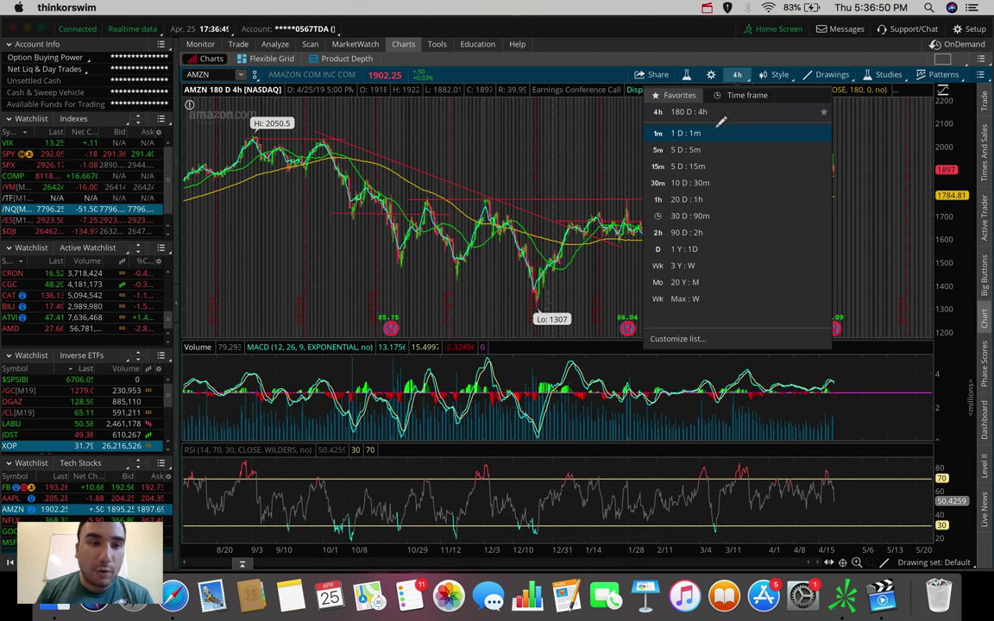
{"action": "left_click", "coordinate": [720, 130]}
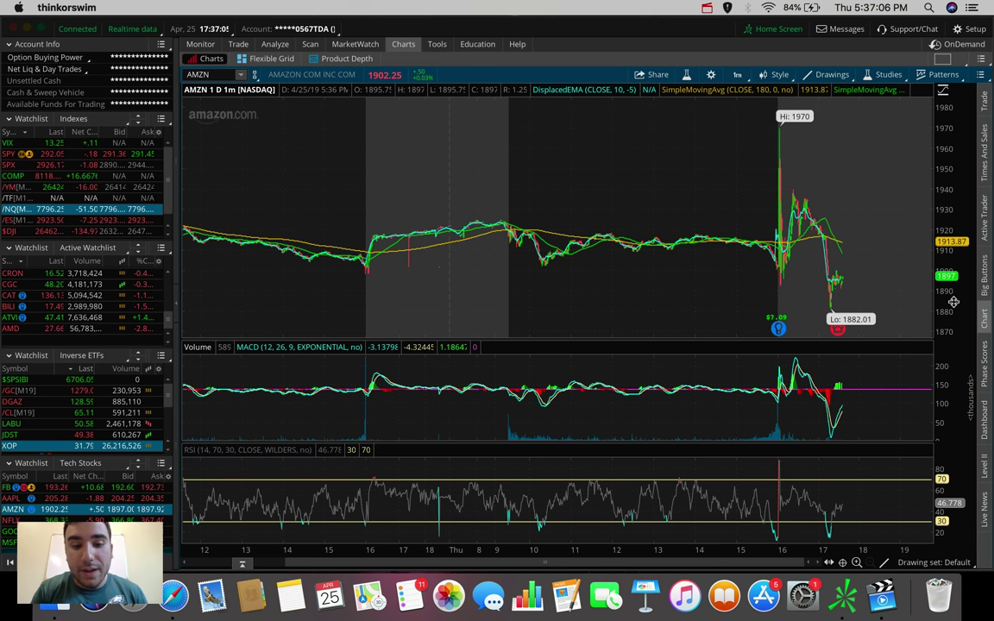
Open Live News for Amazon and read back to the first-quarter earnings headlines from 16:01
{"action": "left_click", "coordinate": [984, 509]}
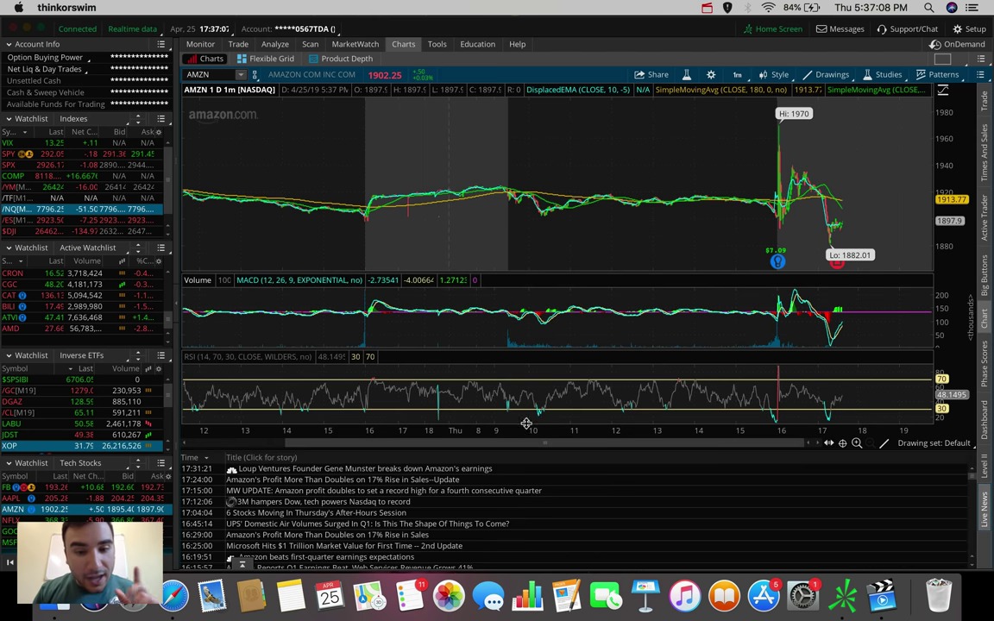
{"action": "scroll", "coordinate": [513, 498], "scroll_direction": "down", "scroll_amount": 10}
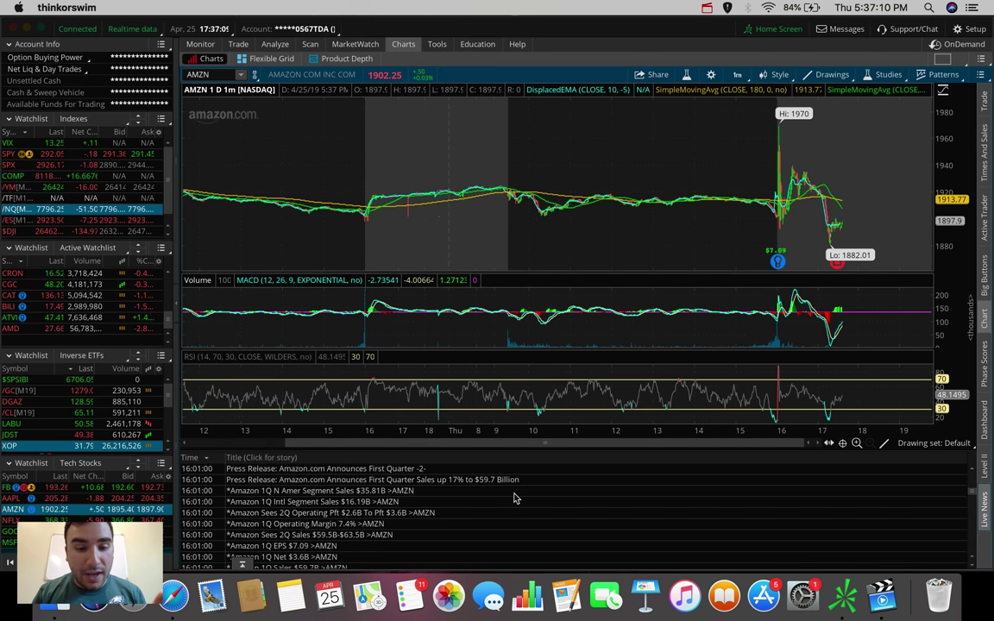
Examine the Amazon headlines from the newest earnings stories back to the morning's pre-earnings news, and return to the latest ones
{"action": "scroll", "coordinate": [514, 498], "scroll_direction": "up", "scroll_amount": 10}
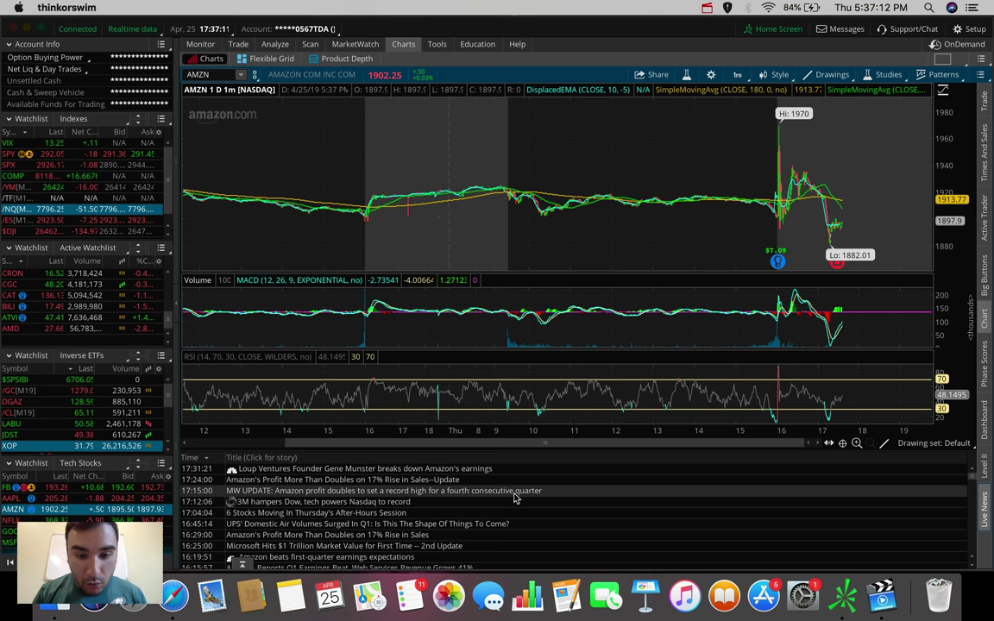
{"action": "scroll", "coordinate": [514, 498], "scroll_direction": "down", "scroll_amount": 5}
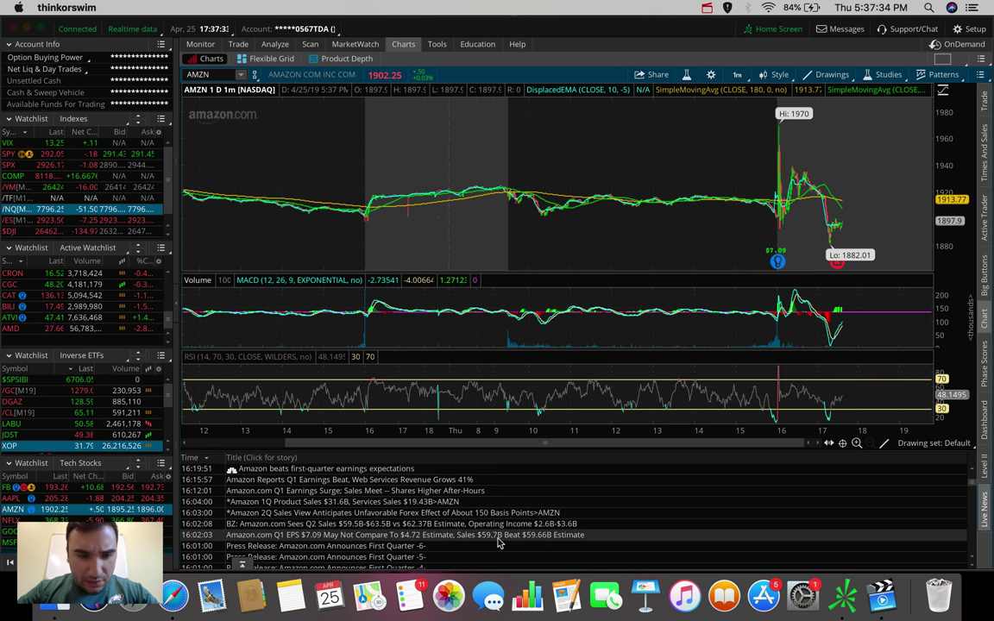
{"action": "scroll", "coordinate": [495, 541], "scroll_direction": "down", "scroll_amount": 5}
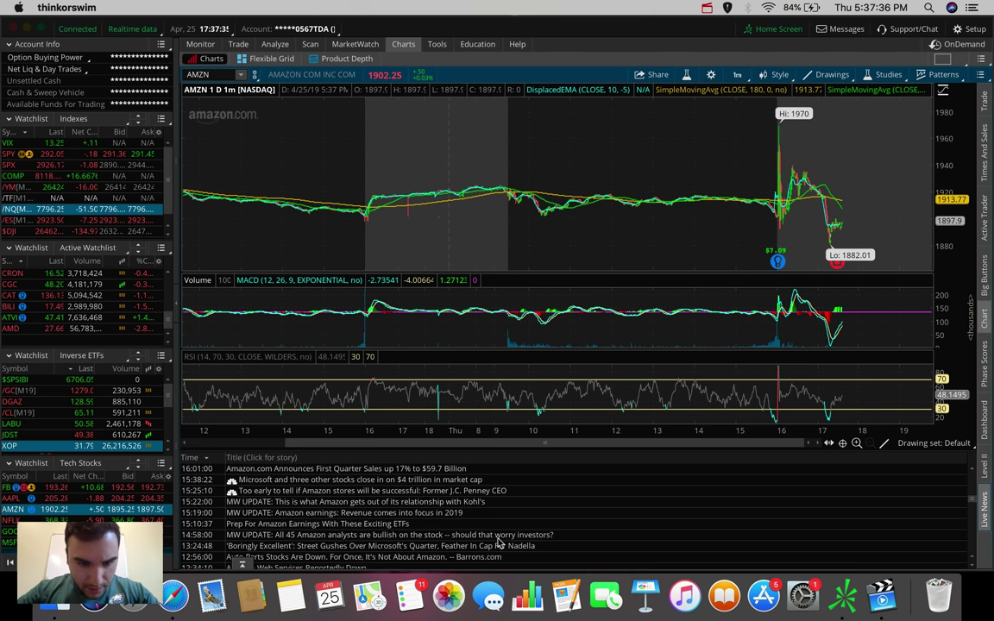
{"action": "scroll", "coordinate": [497, 541], "scroll_direction": "down", "scroll_amount": 10}
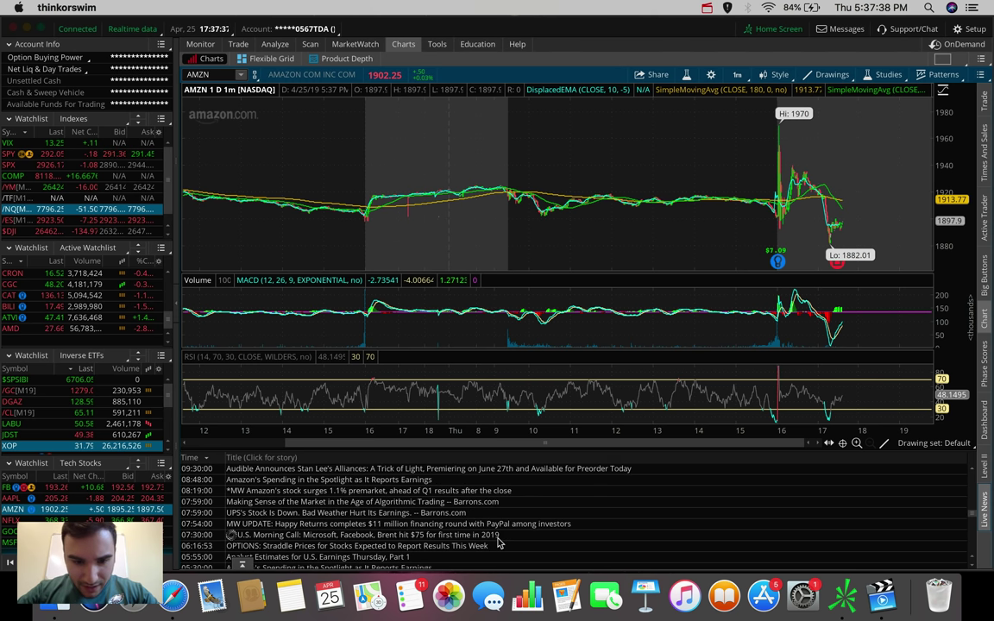
{"action": "scroll", "coordinate": [497, 542], "scroll_direction": "up", "scroll_amount": 15}
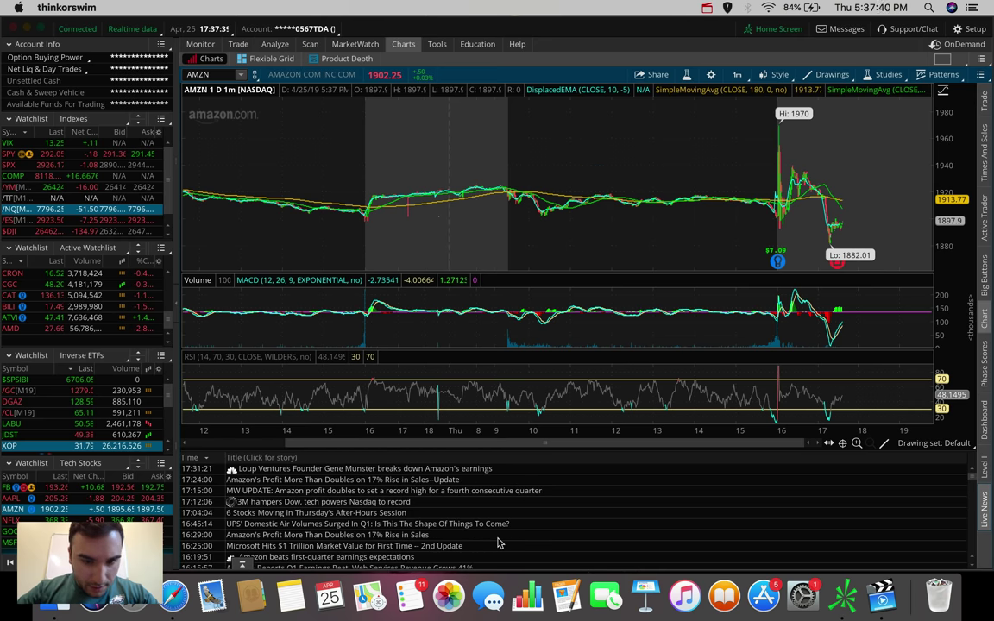
Close Live News and switch the Amazon chart to the 4h time frame
{"action": "left_click", "coordinate": [988, 504]}
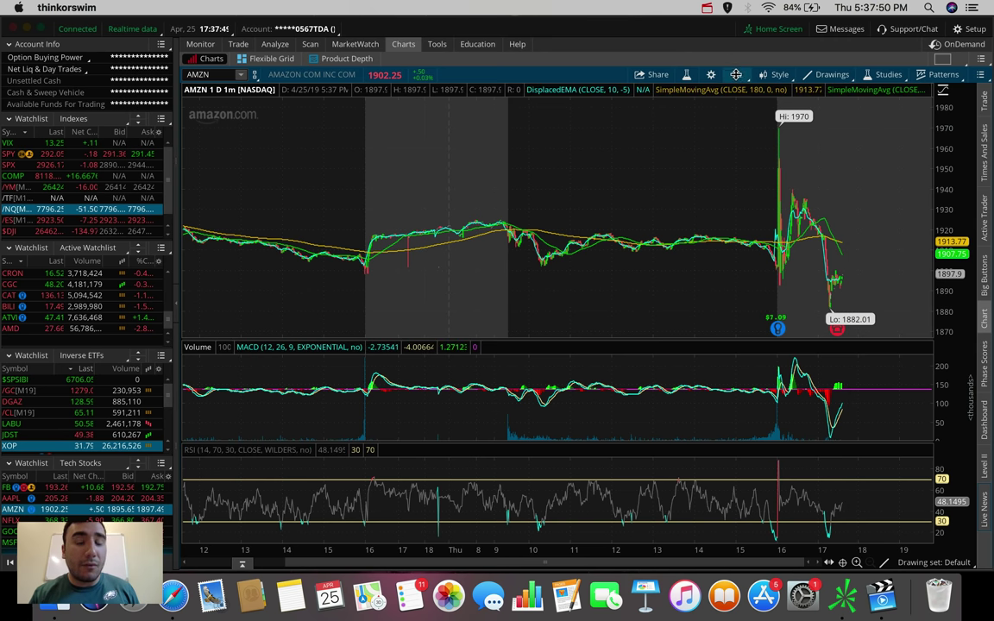
{"action": "left_click", "coordinate": [737, 74]}
{"action": "left_click", "coordinate": [695, 232]}
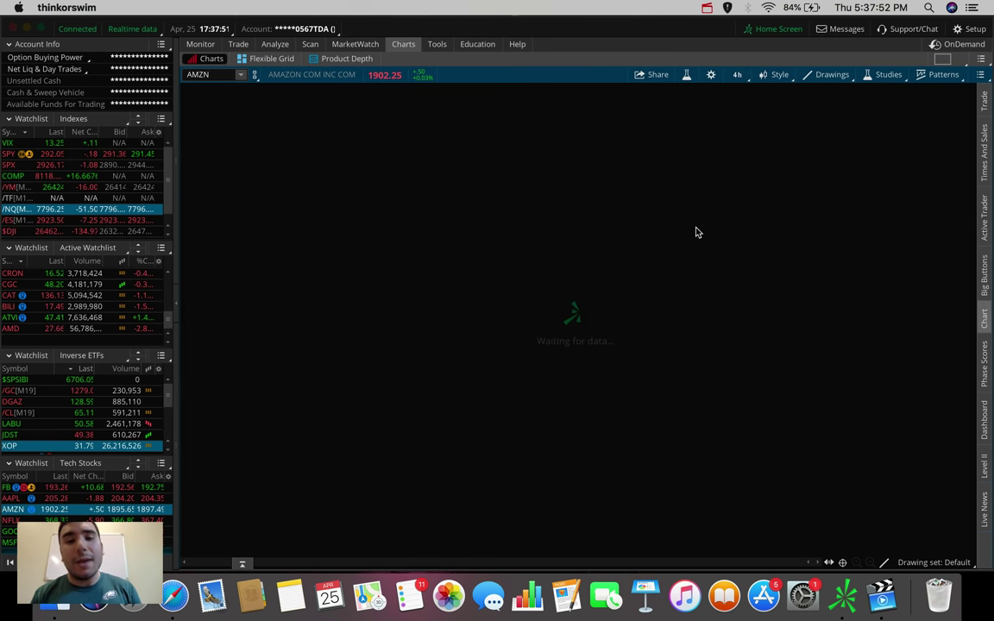